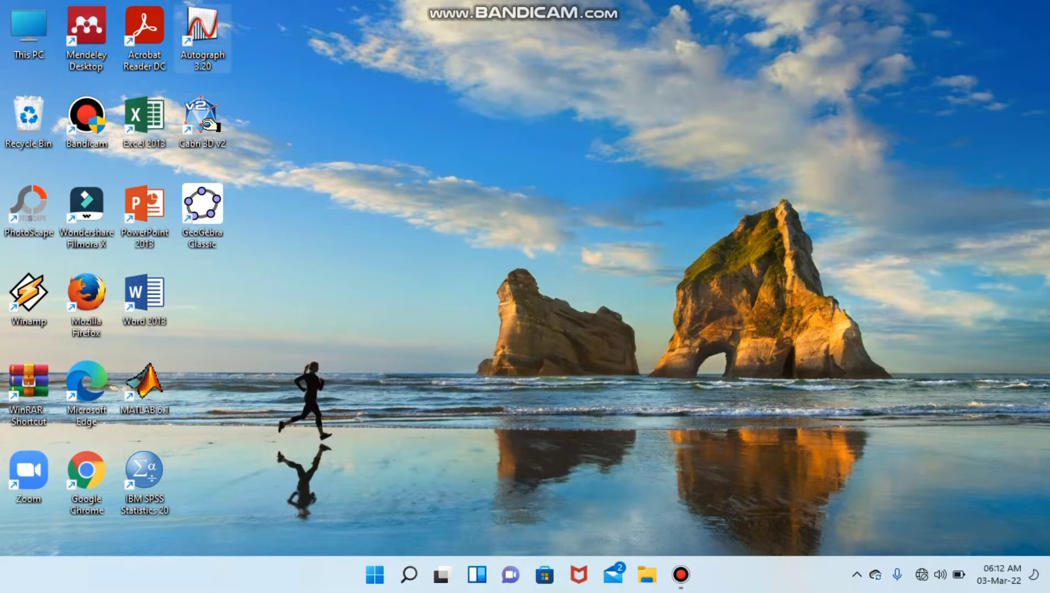
Launch Autograph 3.20 from the desktop and start it at the Advanced level
double_click(202, 33)
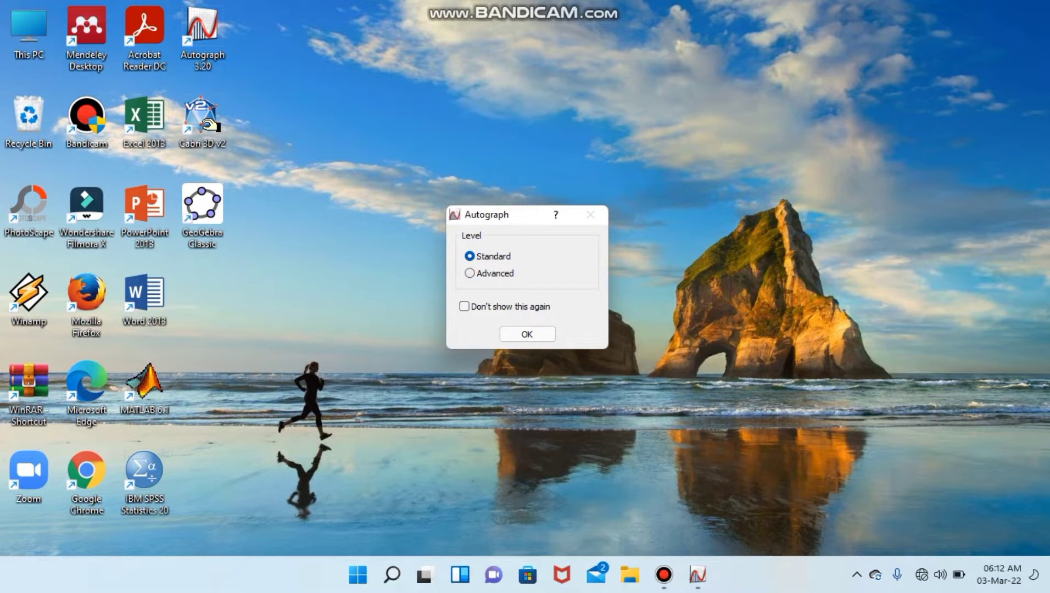
click(470, 273)
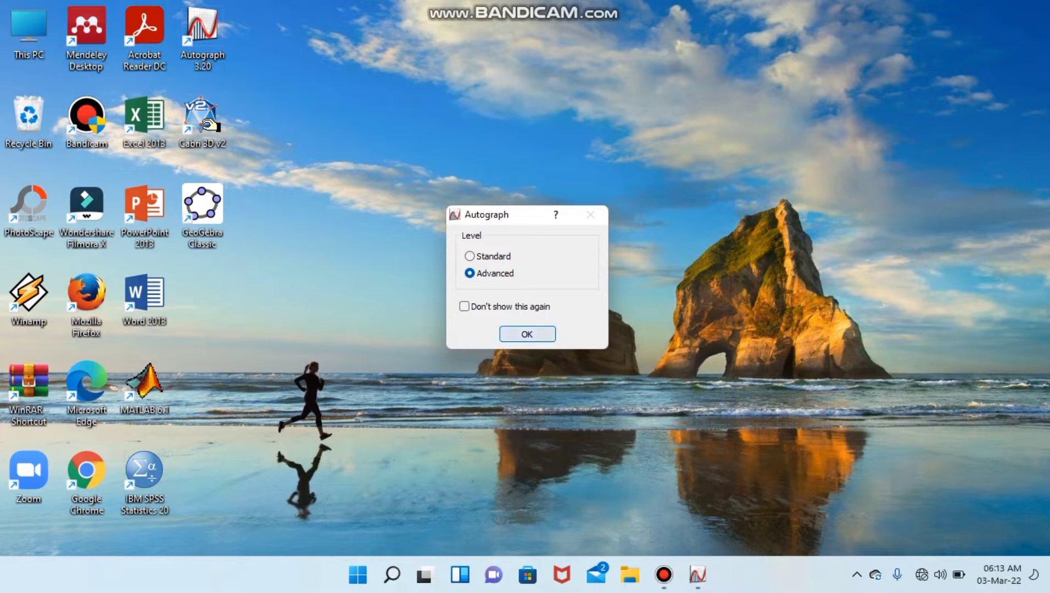
click(527, 334)
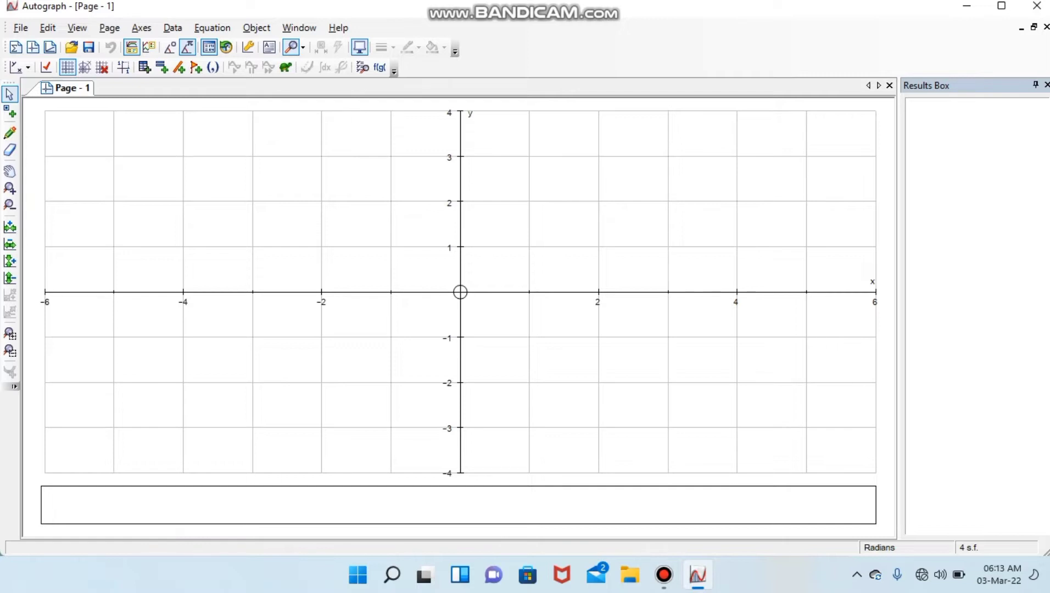
Add the equation y=x² to the graph page and plot its curve
right_click(208, 129)
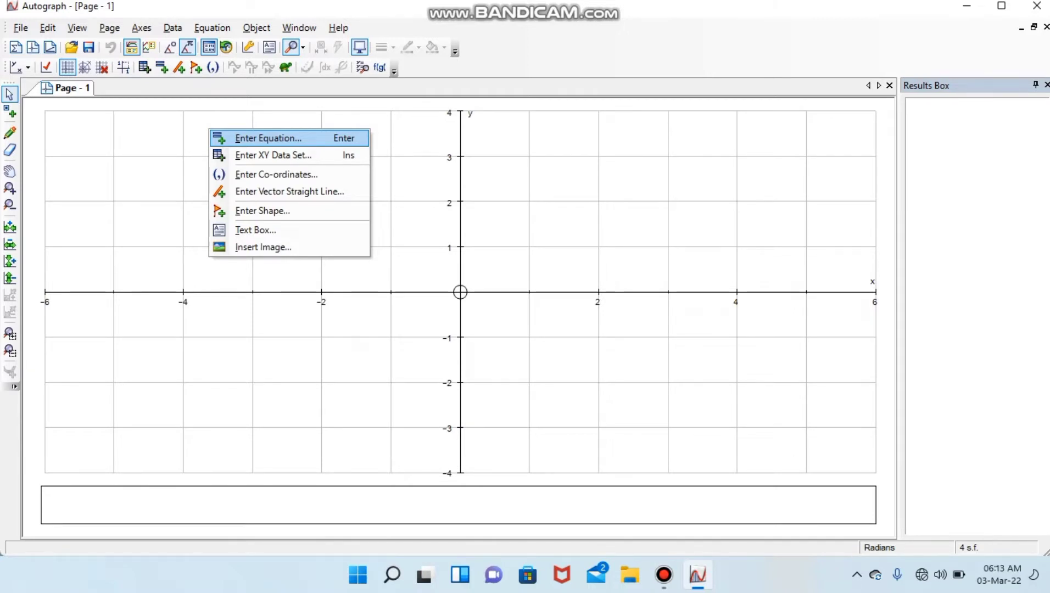
key(Return)
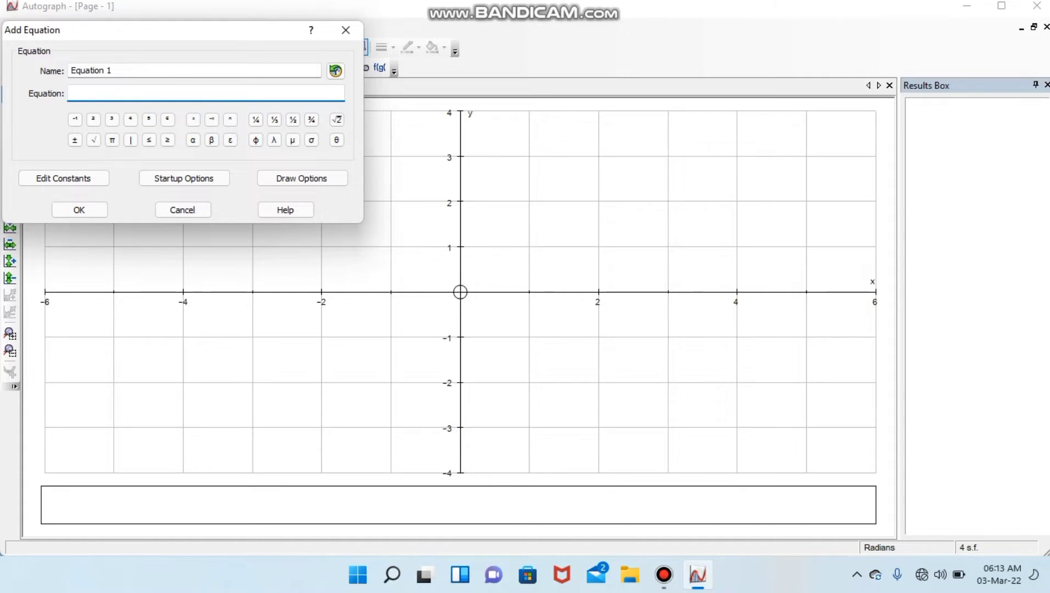
text(y=x)
click(93, 119)
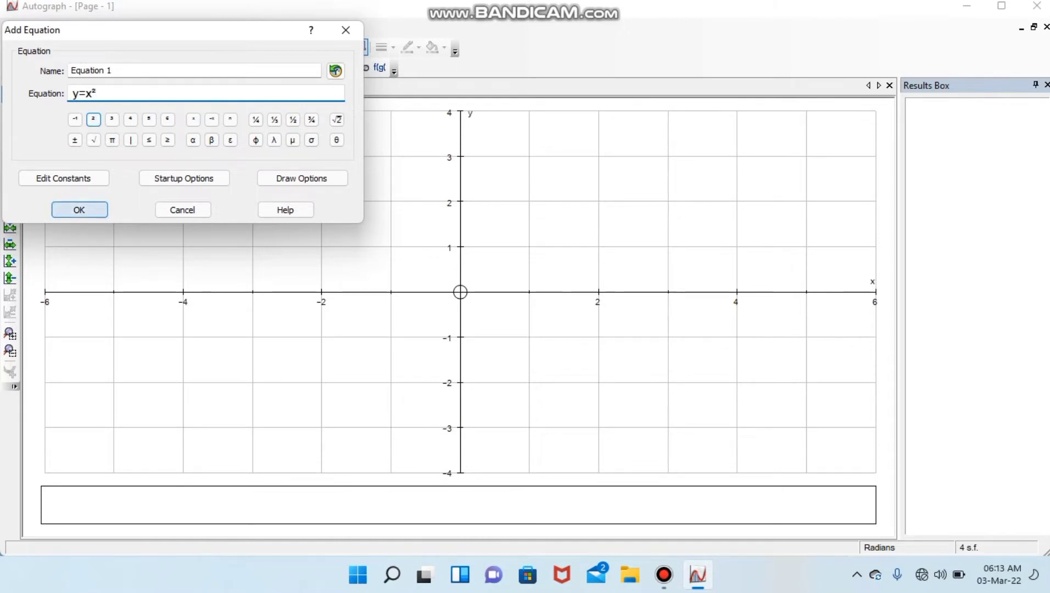
click(80, 210)
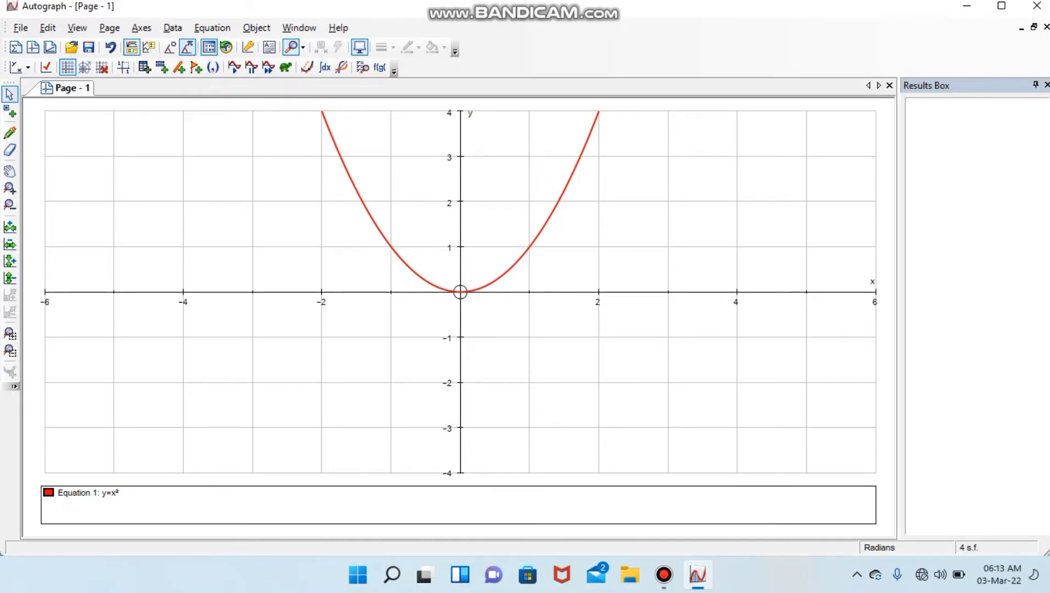
Add a point at the origin by entering the co-ordinates x = 0, y = 0
right_click(251, 177)
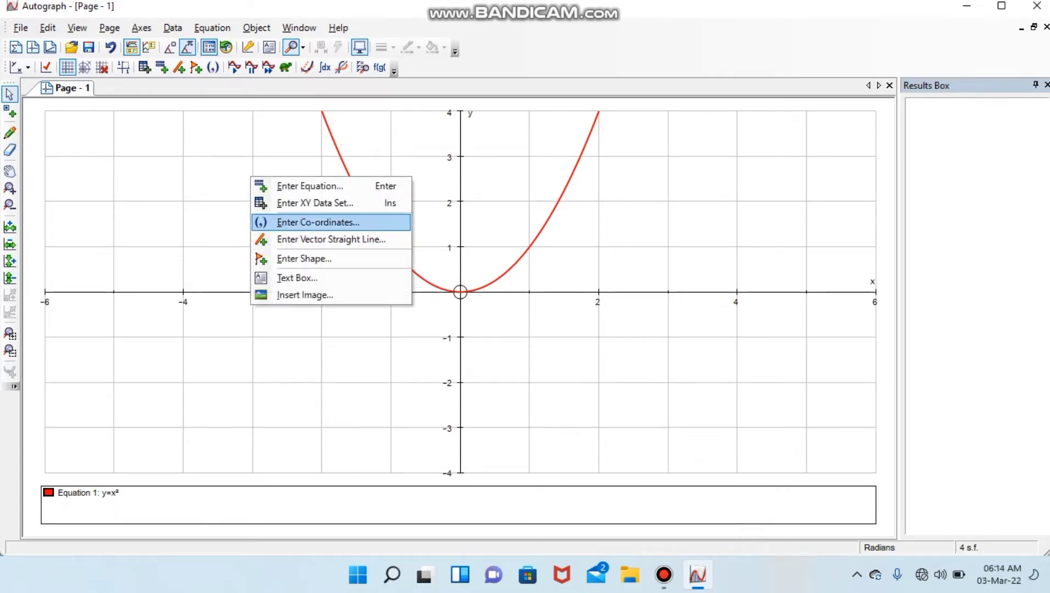
key(Return)
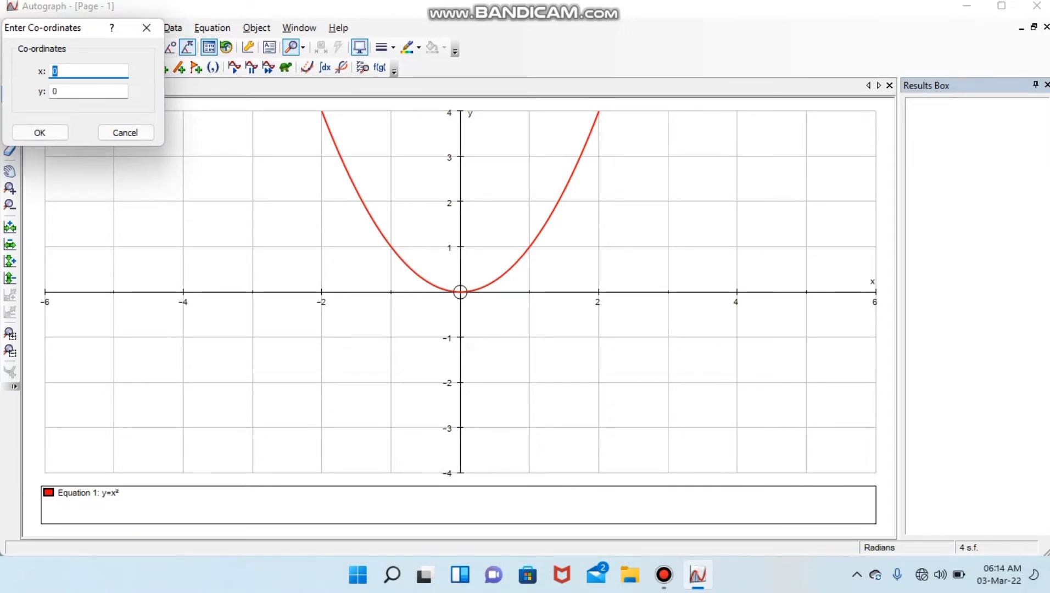
key(Return)
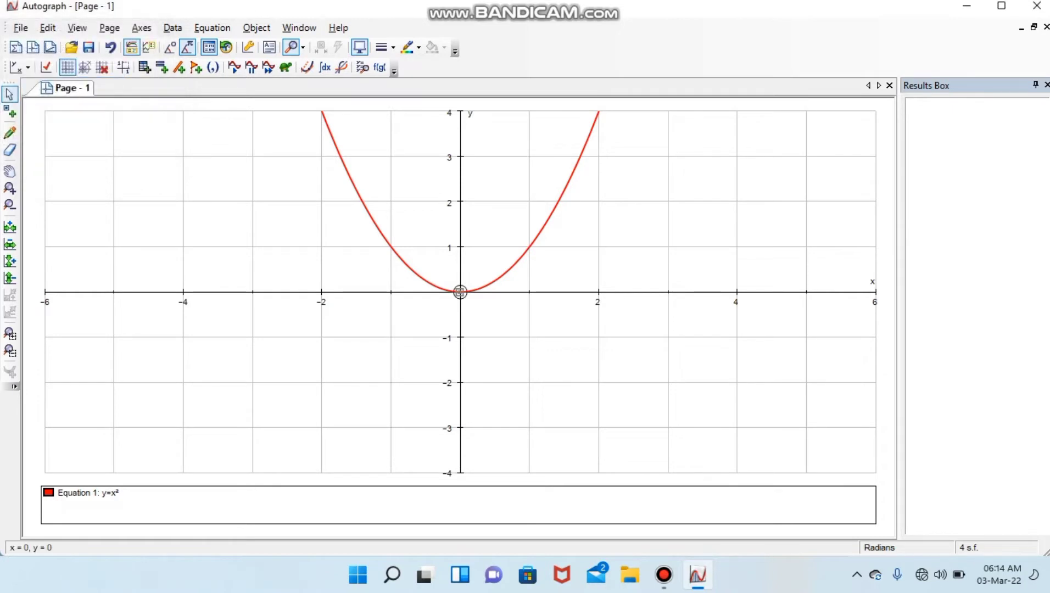
Add a second point on the curve at co-ordinates x = 1, y = 1 and clear the selection
right_click(460, 292)
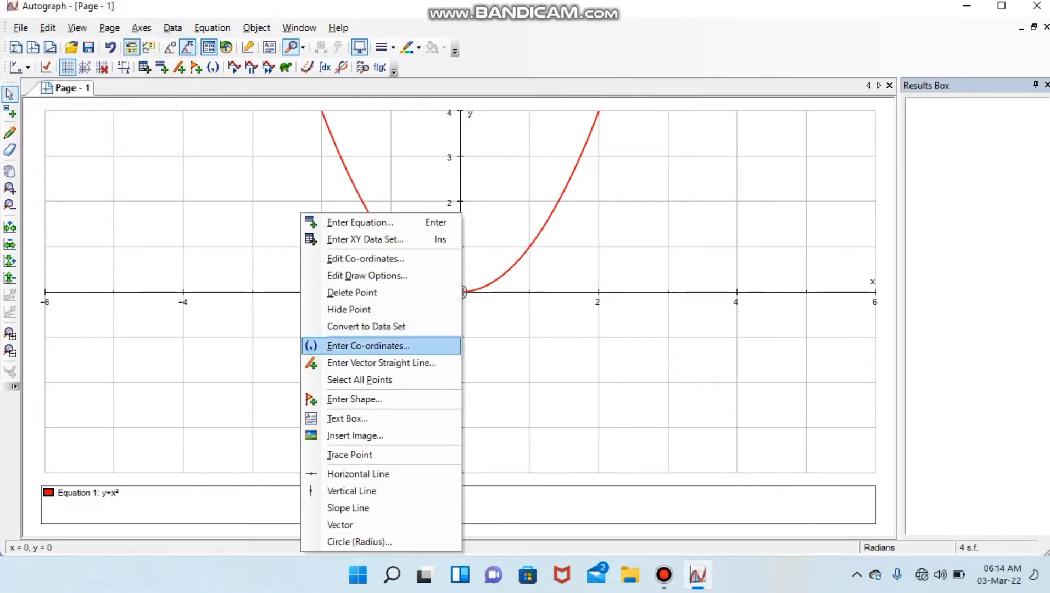
click(368, 345)
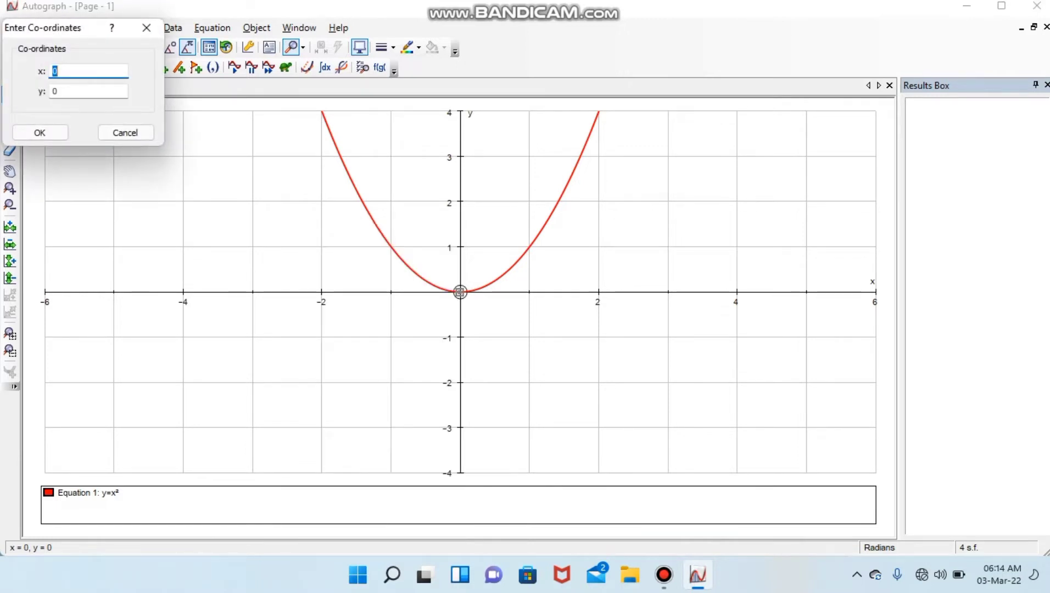
text(1)
key(Tab)
key(BackSpace)
text(1)
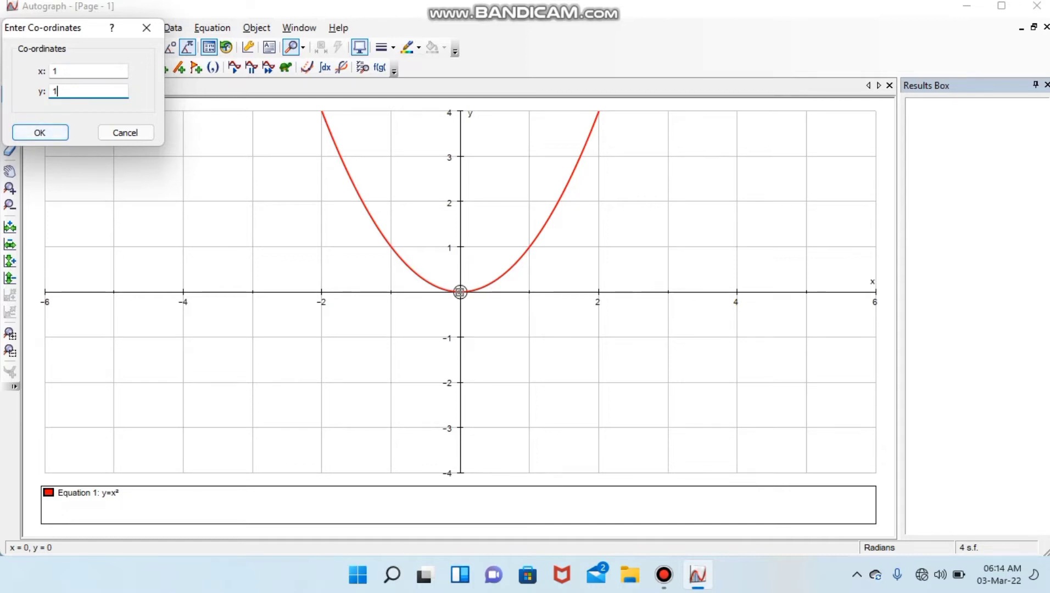
drag(60, 27, 196, 204)
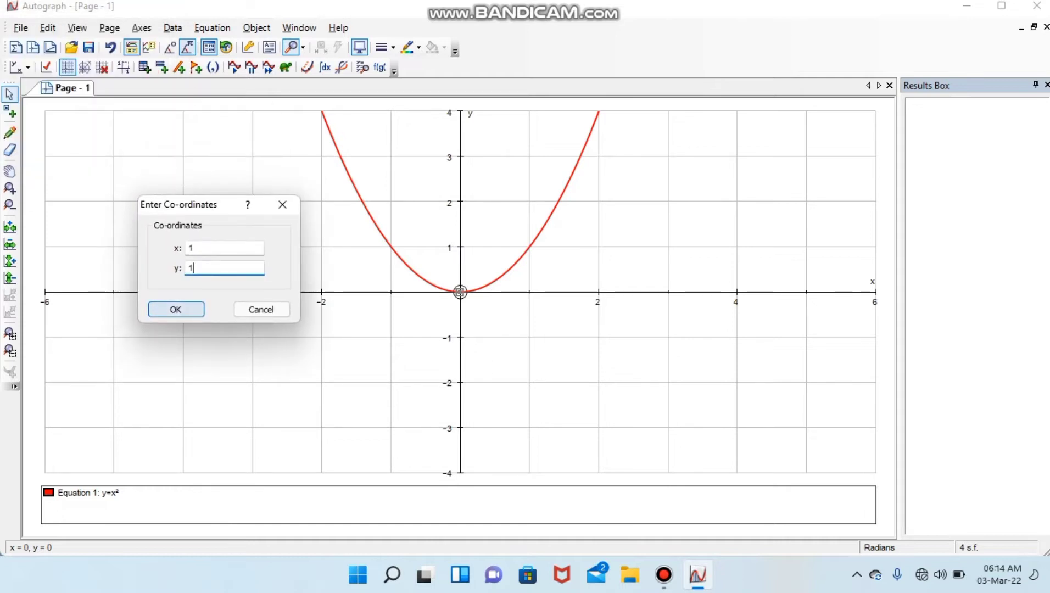
click(176, 309)
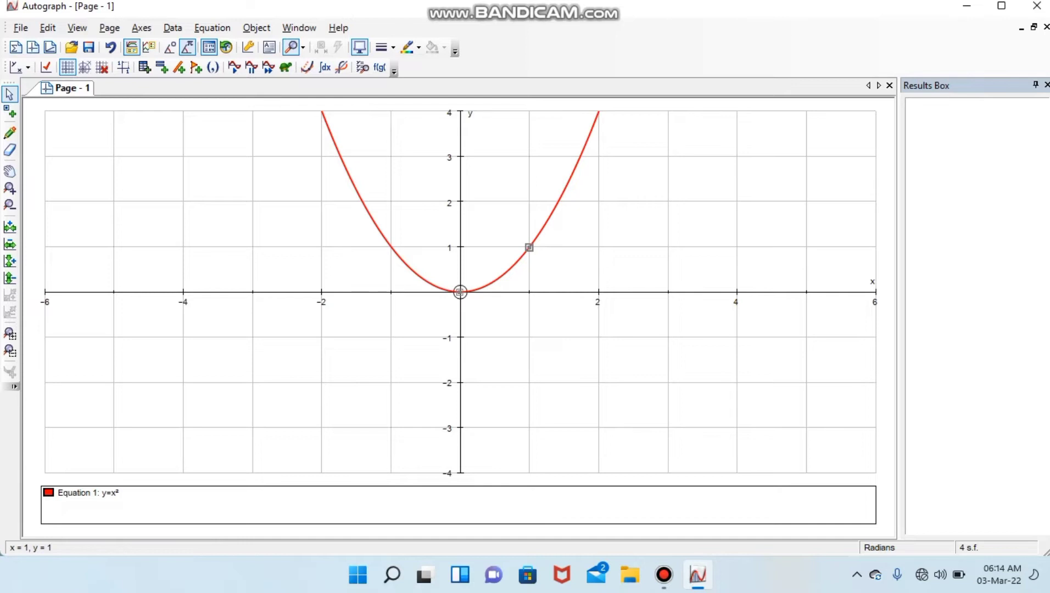
key(Escape)
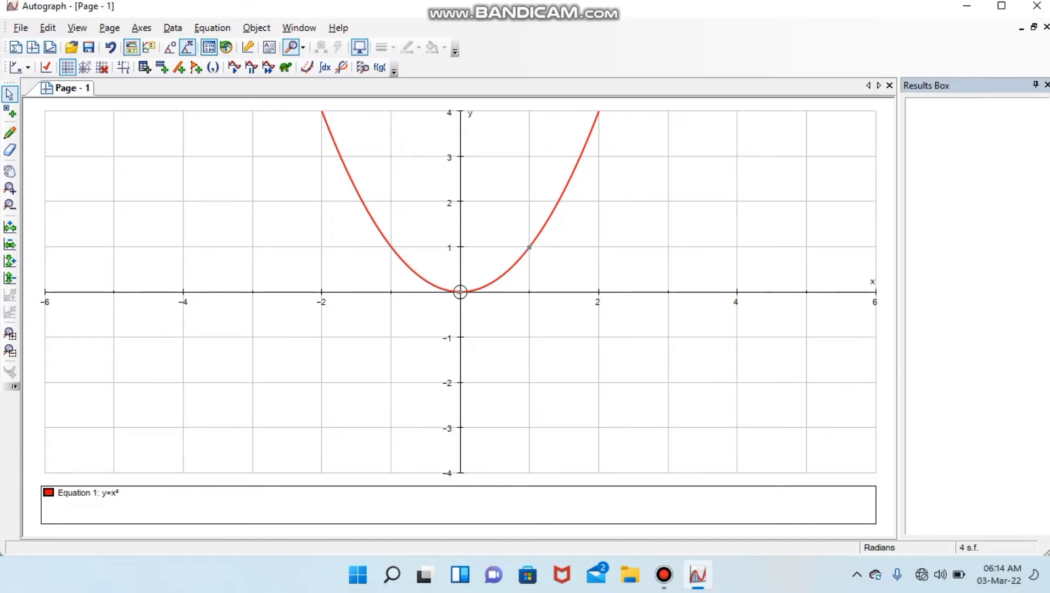
Find the area under the y=x² curve from 0 to 1 using the Rectangle (-) method with 5 divisions
click(460, 292)
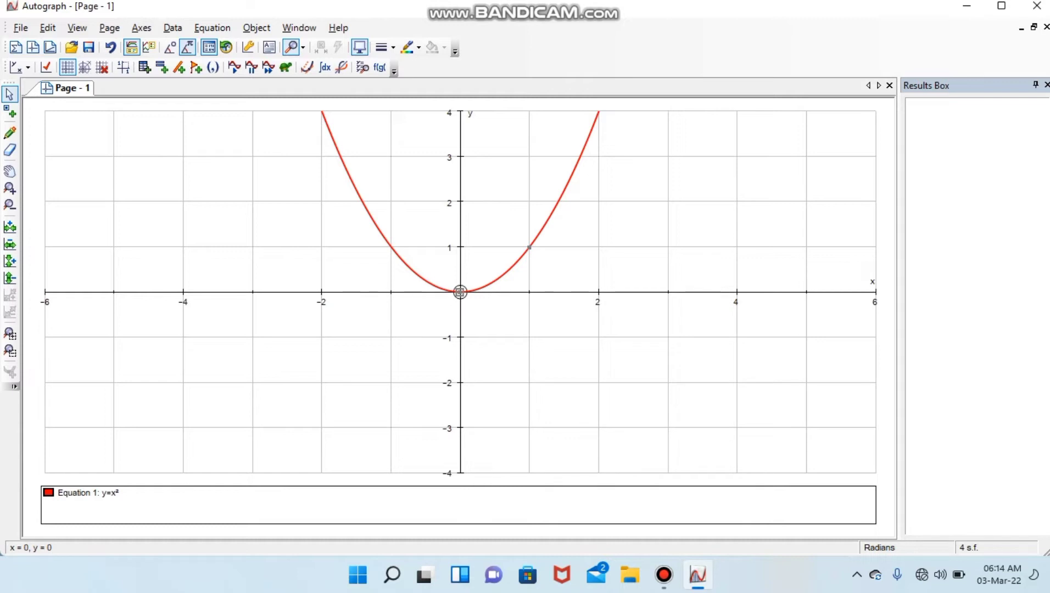
key(Escape)
click(460, 292)
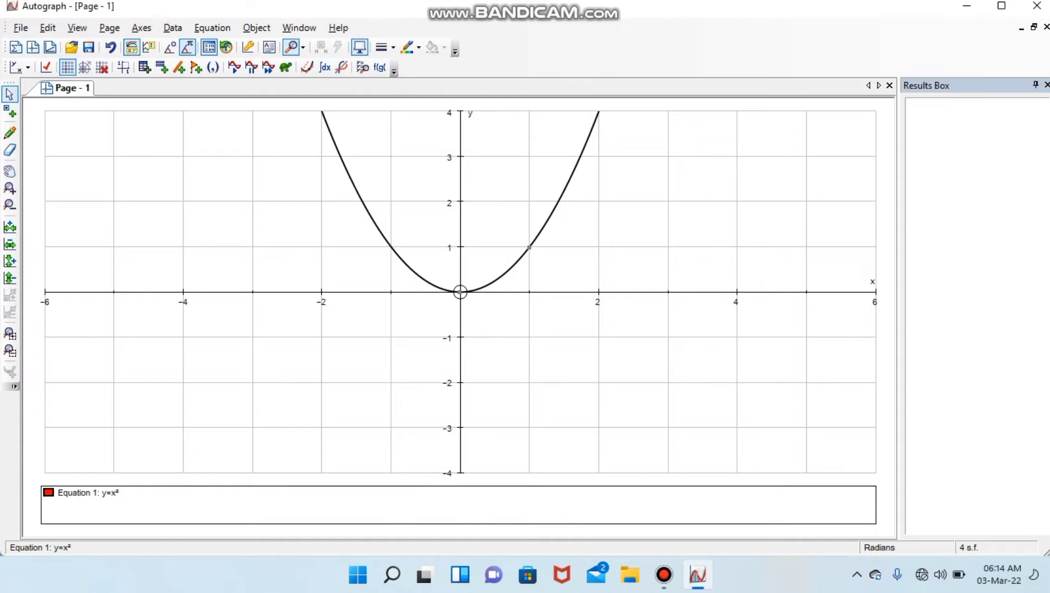
right_click(335, 147)
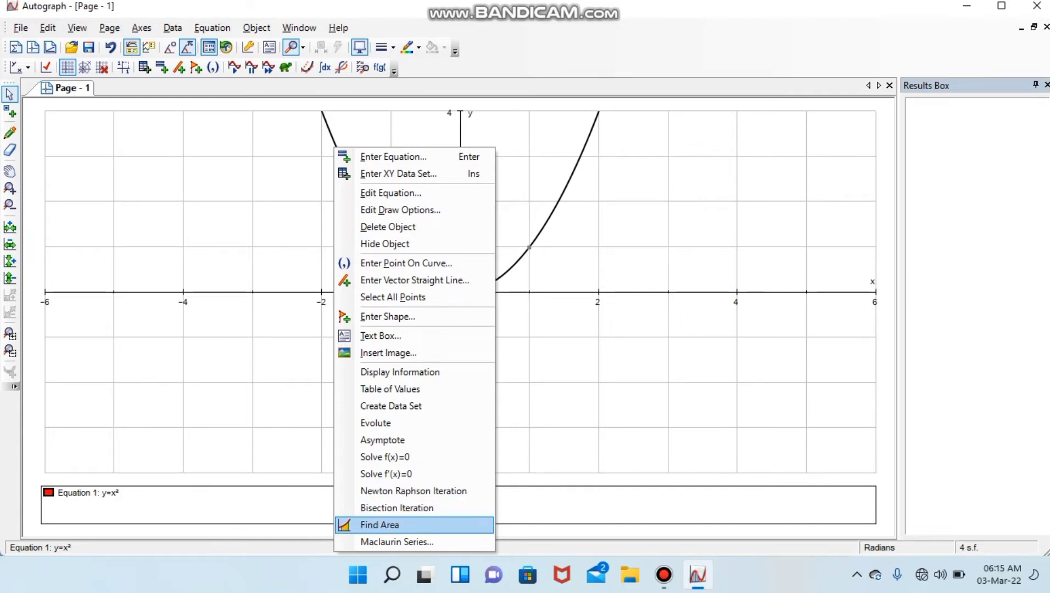
click(380, 524)
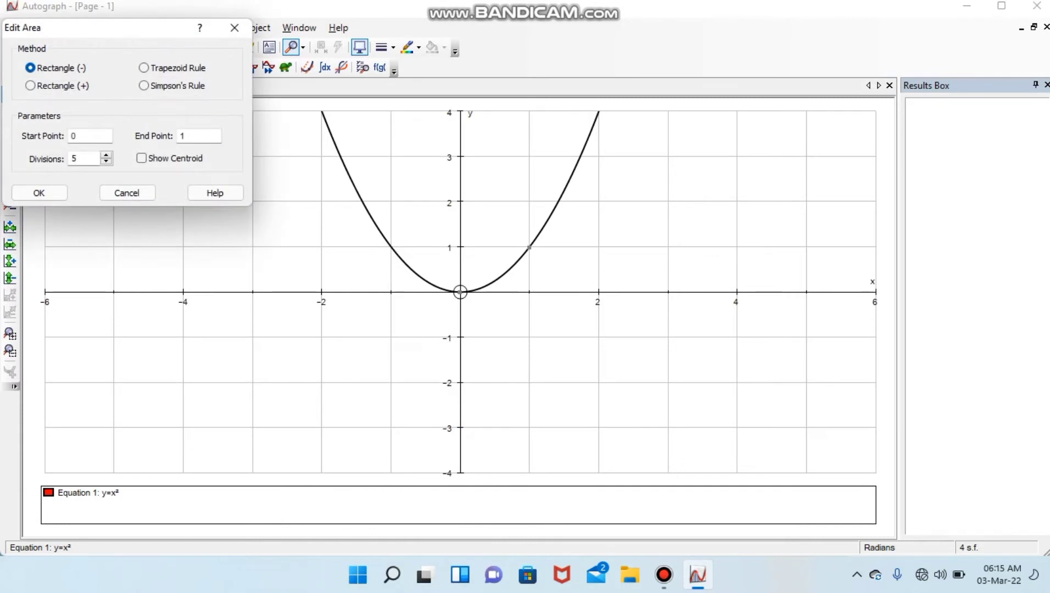
drag(120, 28, 272, 240)
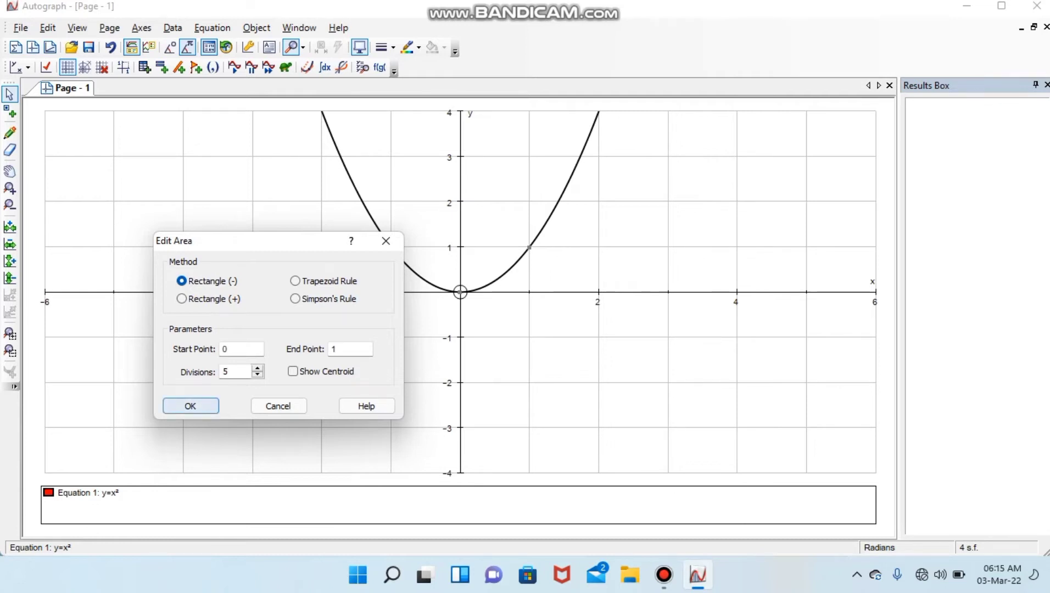
click(191, 406)
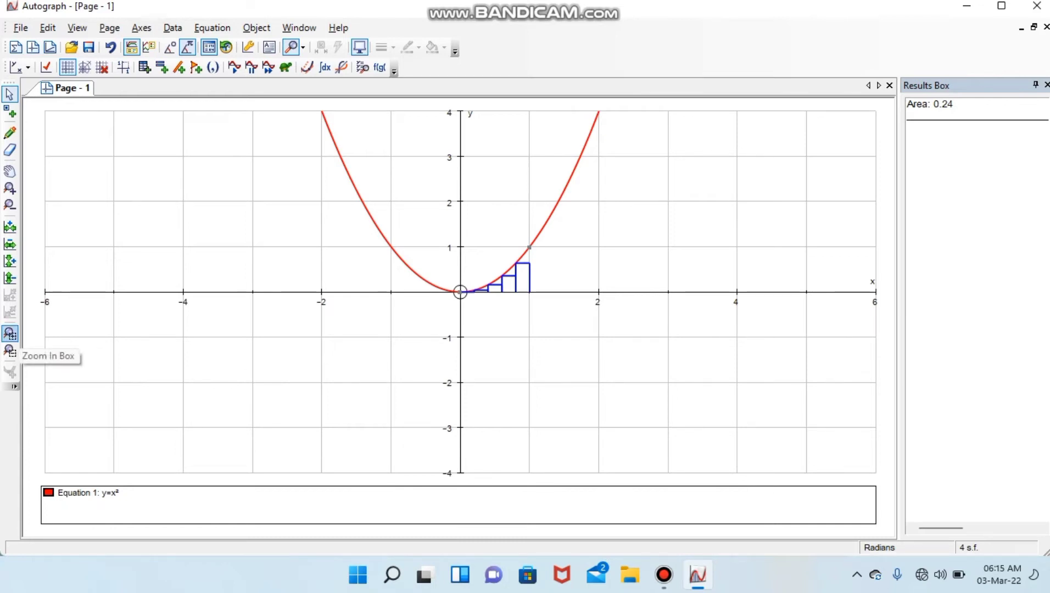
Select the rectangles under the curve and show their area in the Status Box, placed over the upper part of the graph
click(10, 334)
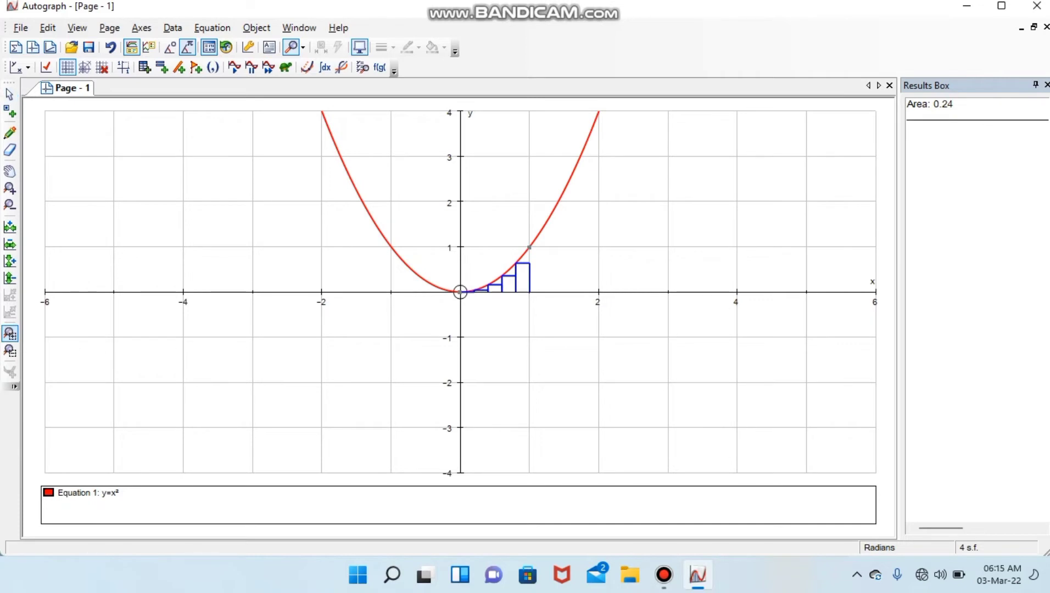
drag(438, 238, 551, 317)
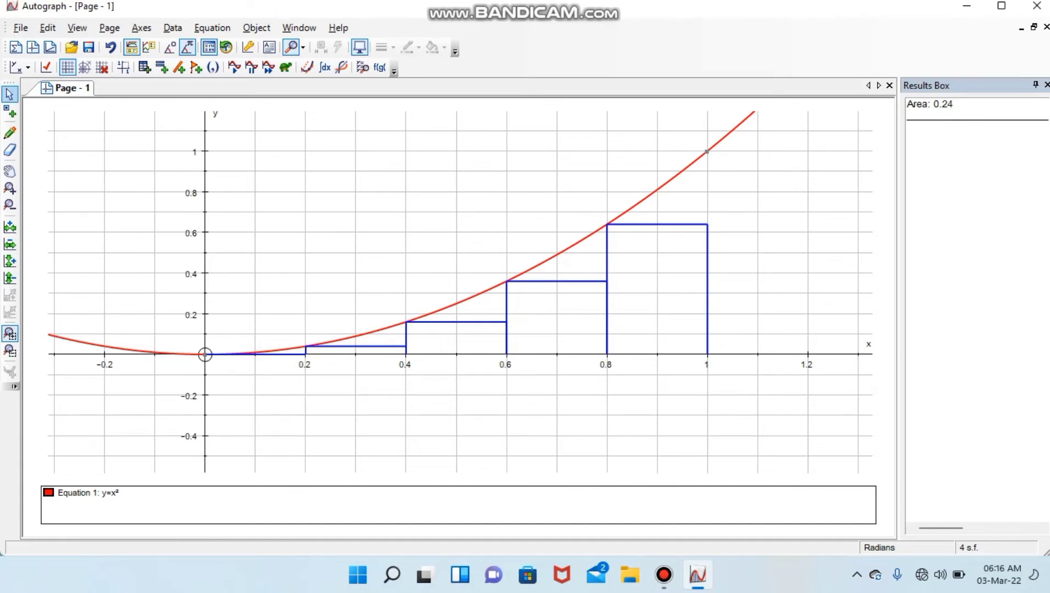
click(9, 94)
click(607, 281)
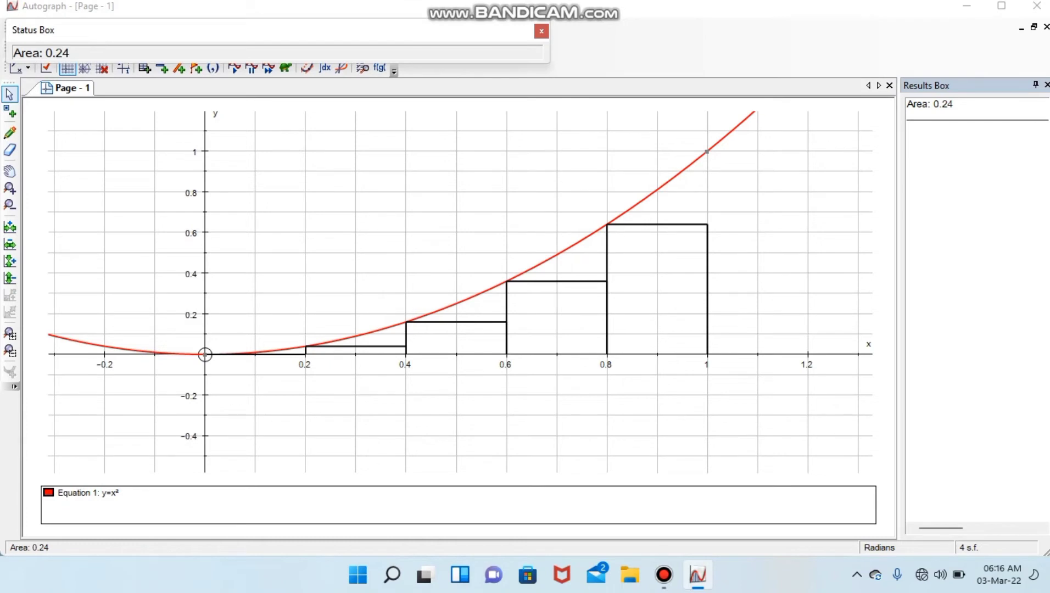
drag(275, 30, 322, 115)
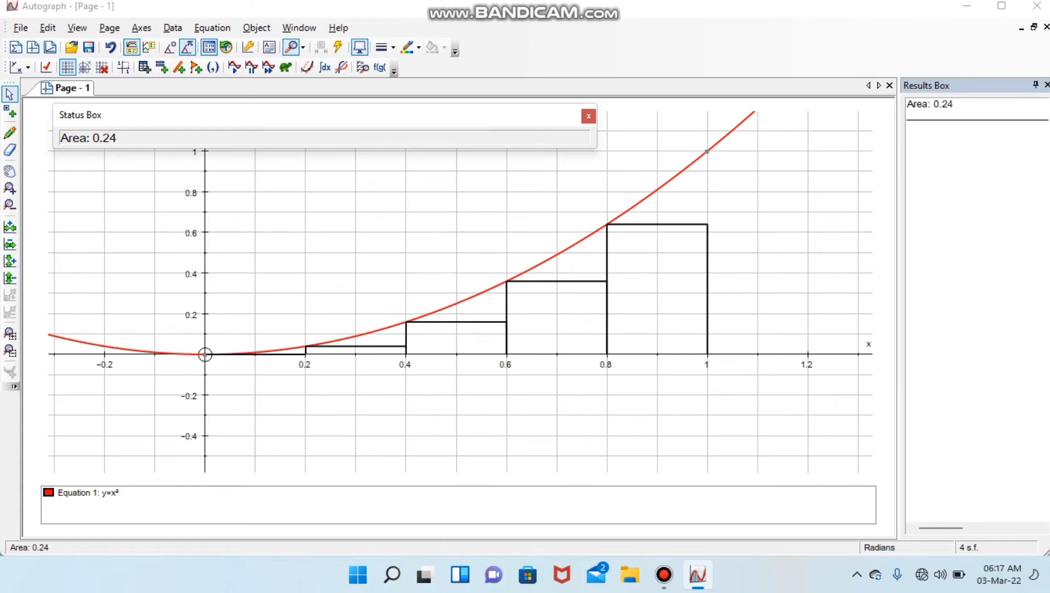
Open the division animation for the rectangles under the curve and move its dialog clear of the Status Box
click(556, 406)
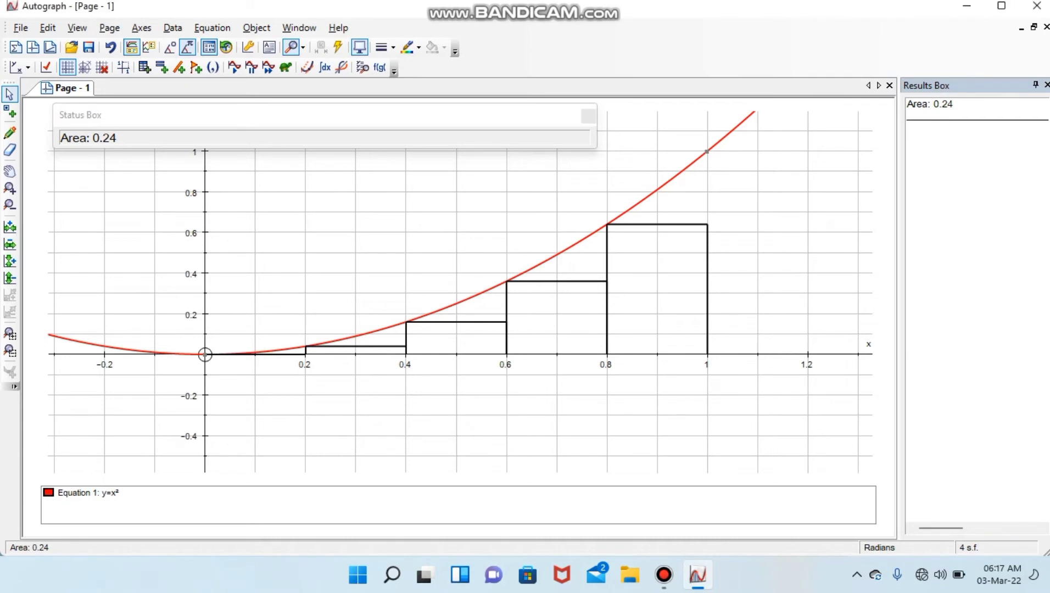
click(656, 291)
right_click(463, 322)
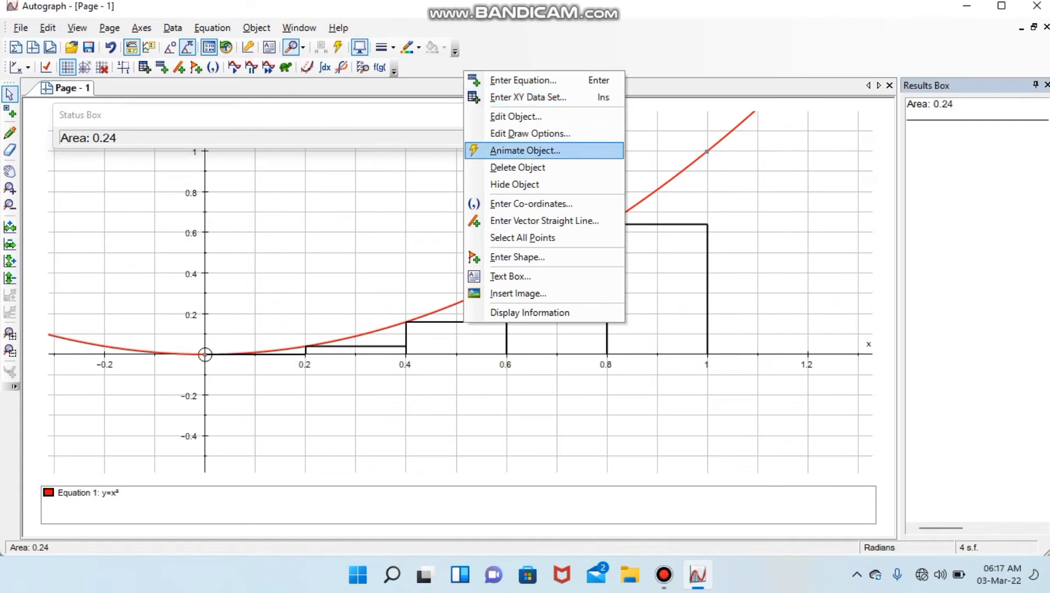
key(Return)
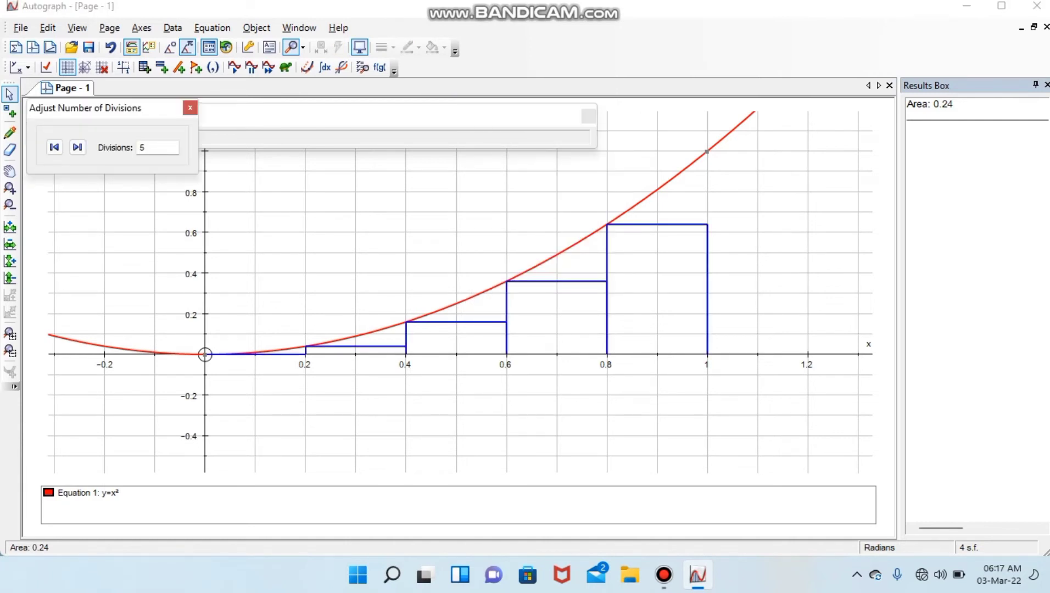
drag(110, 108, 318, 179)
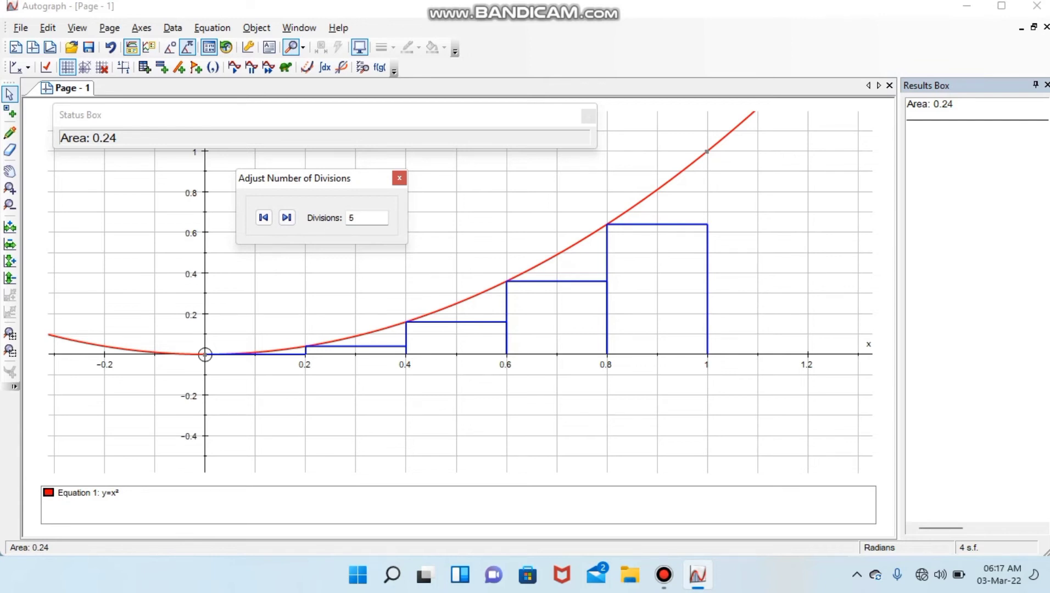
Increase the number of rectangle divisions one at a time up to 78 and close the division controls
click(287, 217)
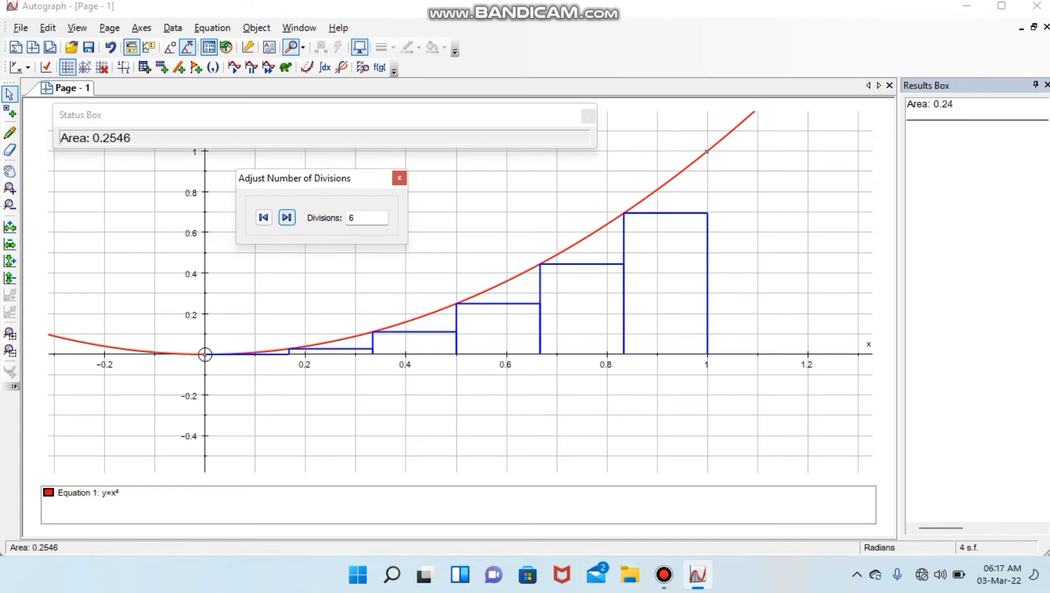
click(287, 217)
click(286, 217)
click(287, 217)
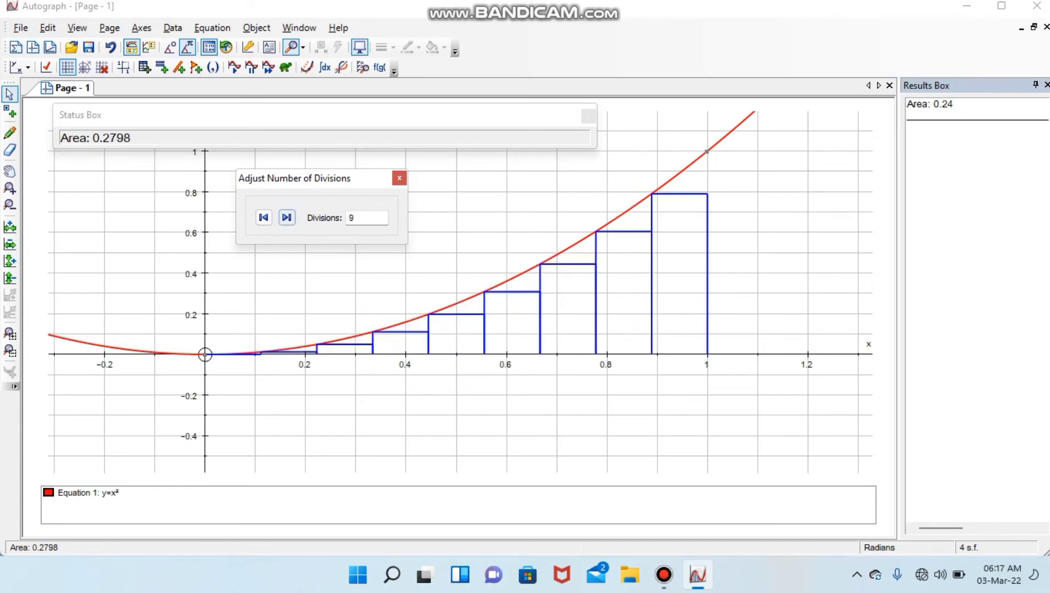
click(286, 218)
click(287, 217)
click(286, 218)
click(286, 218)
click(287, 218)
click(287, 217)
click(287, 217)
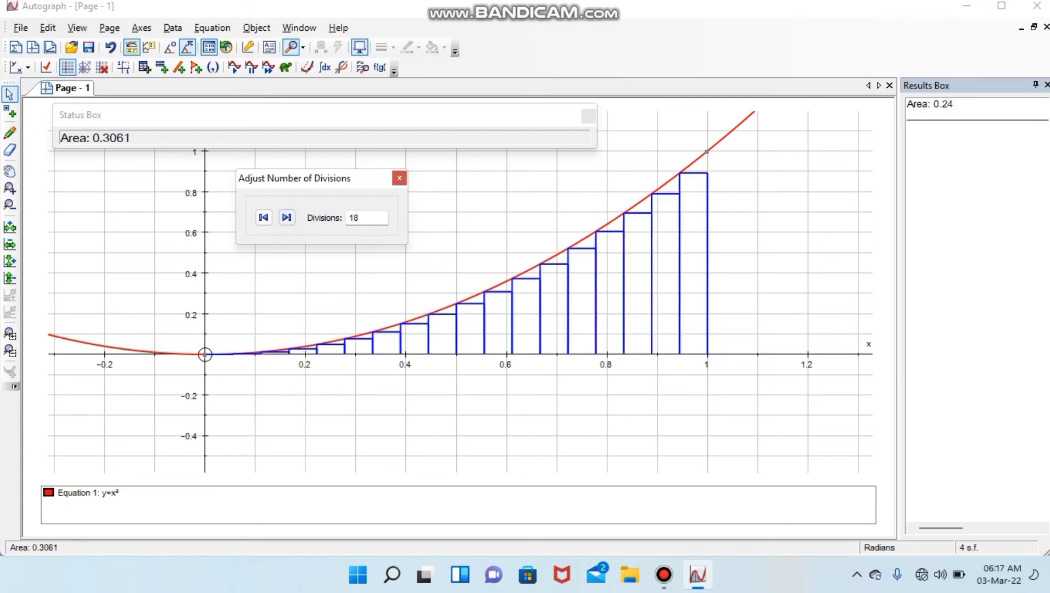
click(286, 217)
click(286, 217)
click(287, 217)
click(287, 218)
click(286, 217)
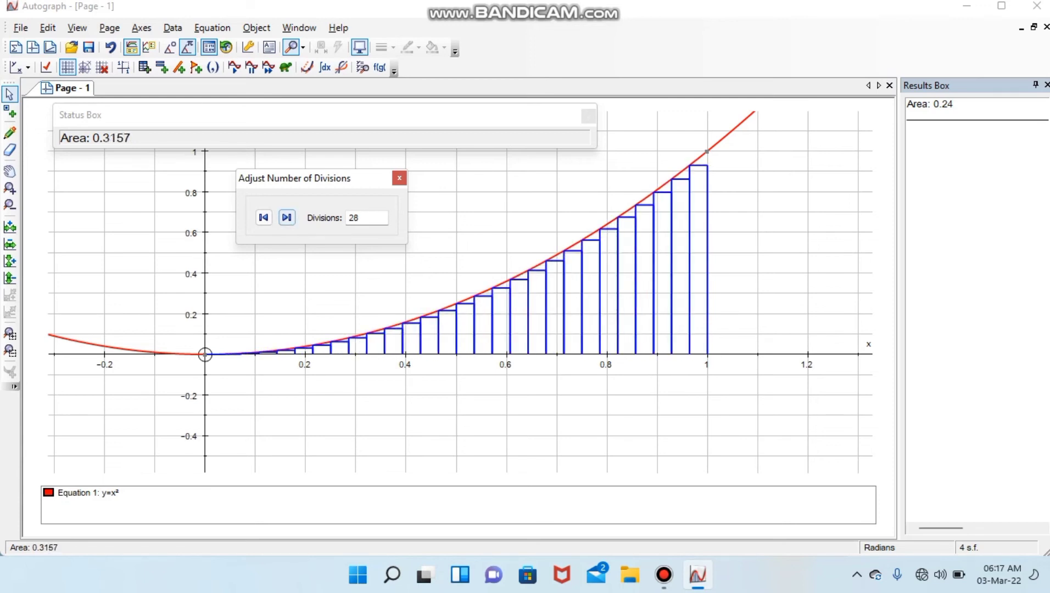
click(287, 217)
click(287, 217)
click(286, 217)
click(287, 218)
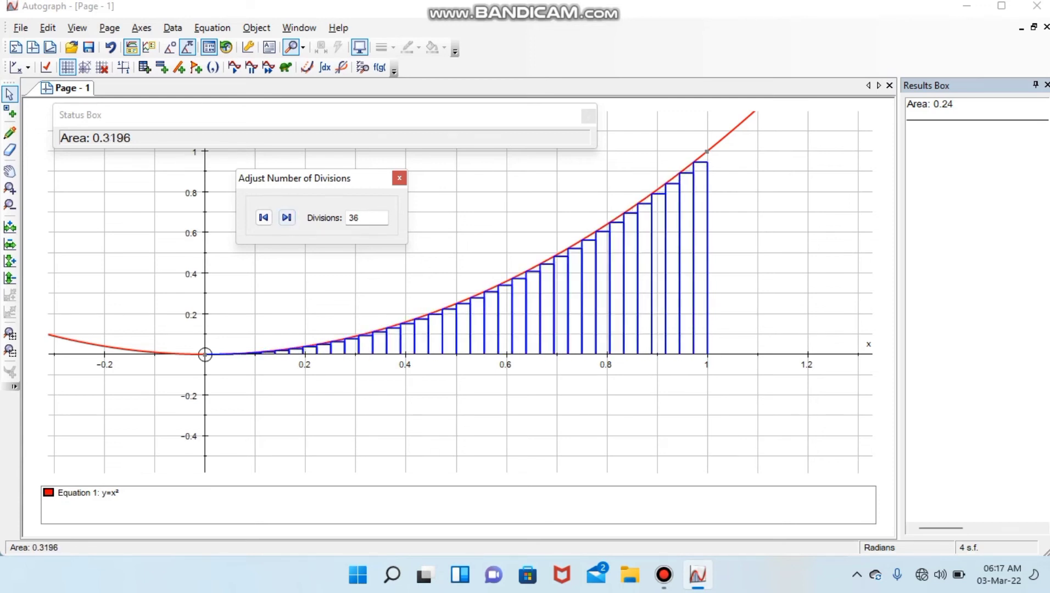
click(287, 217)
click(287, 218)
click(287, 217)
click(286, 217)
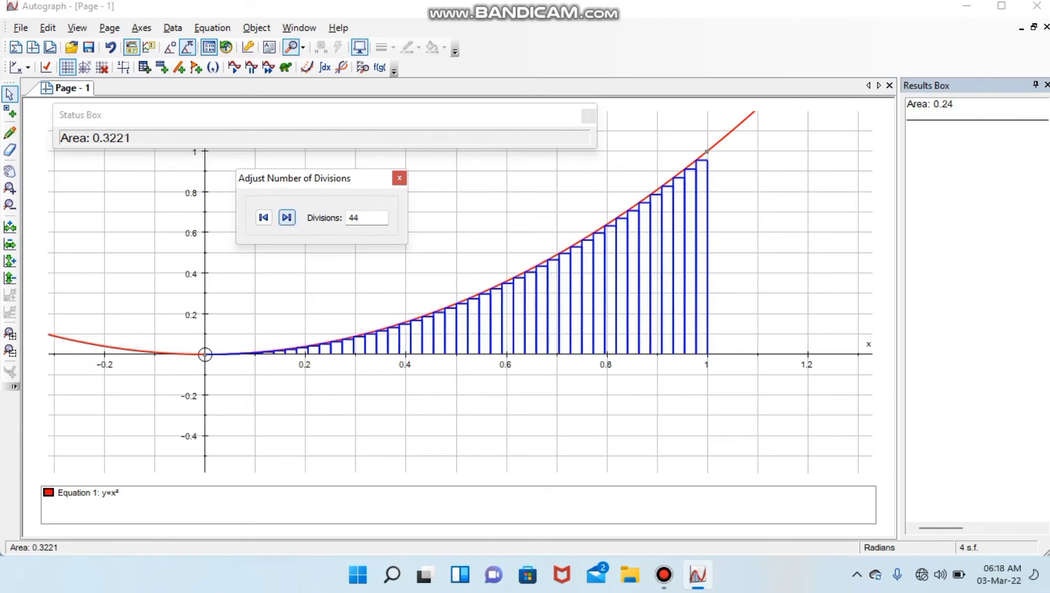
click(287, 217)
click(287, 217)
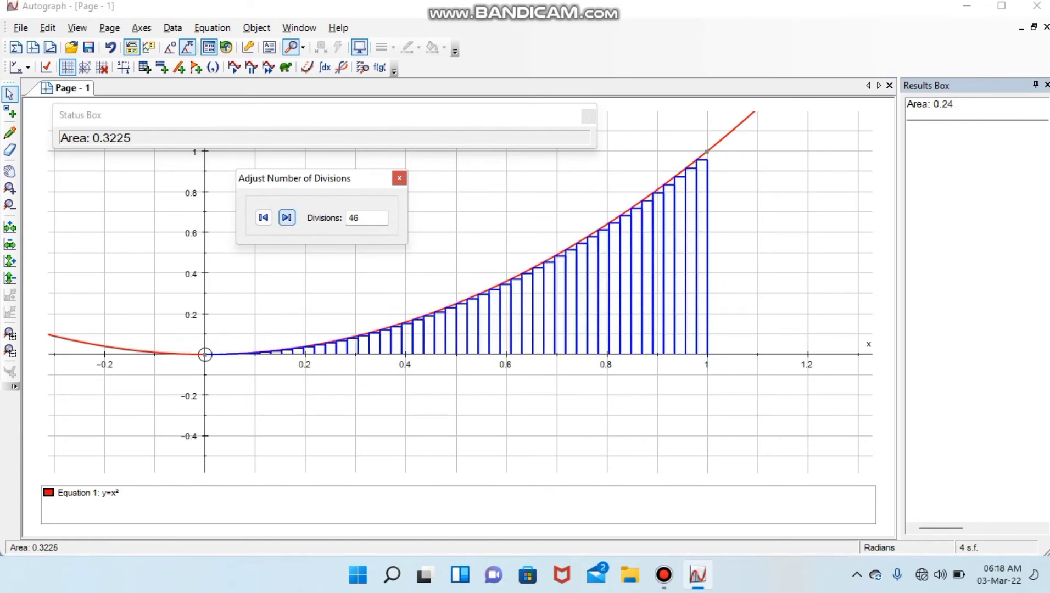
click(286, 217)
click(287, 217)
click(287, 217)
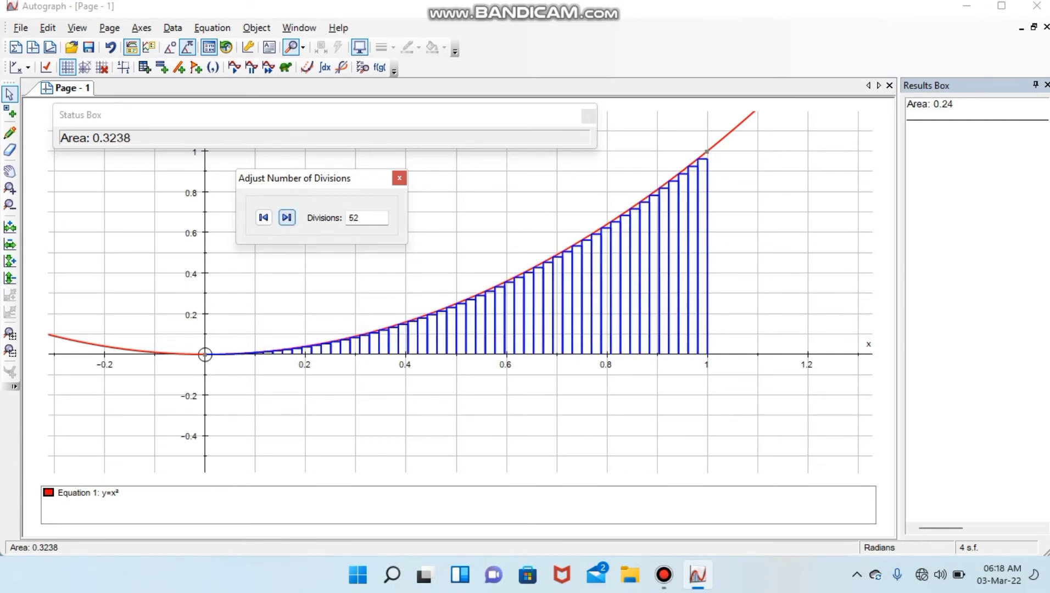
click(287, 218)
click(287, 217)
click(287, 217)
click(286, 218)
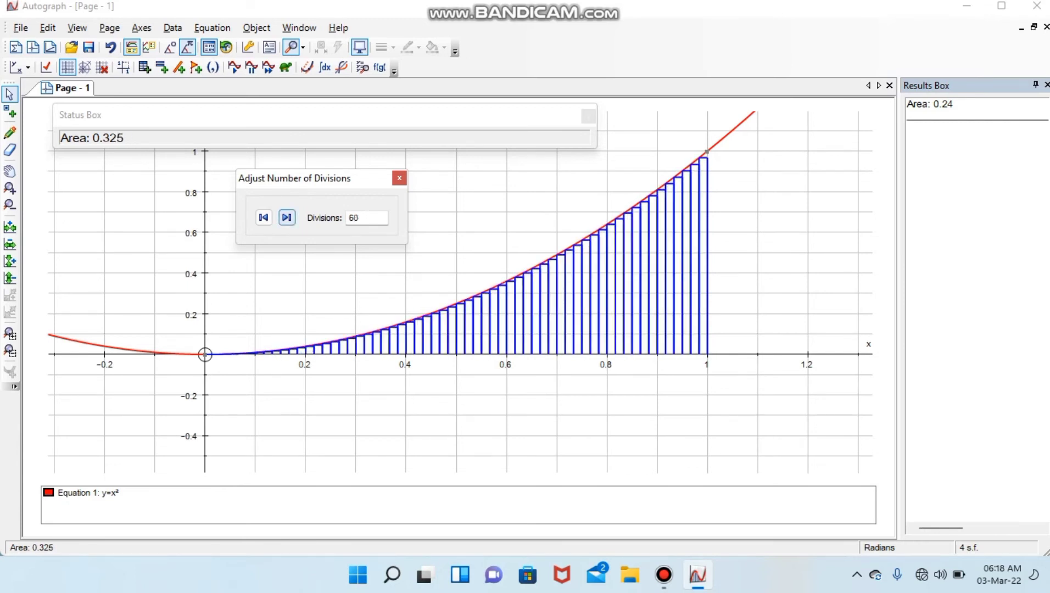
click(287, 218)
click(287, 218)
click(286, 217)
click(287, 218)
click(287, 217)
click(287, 217)
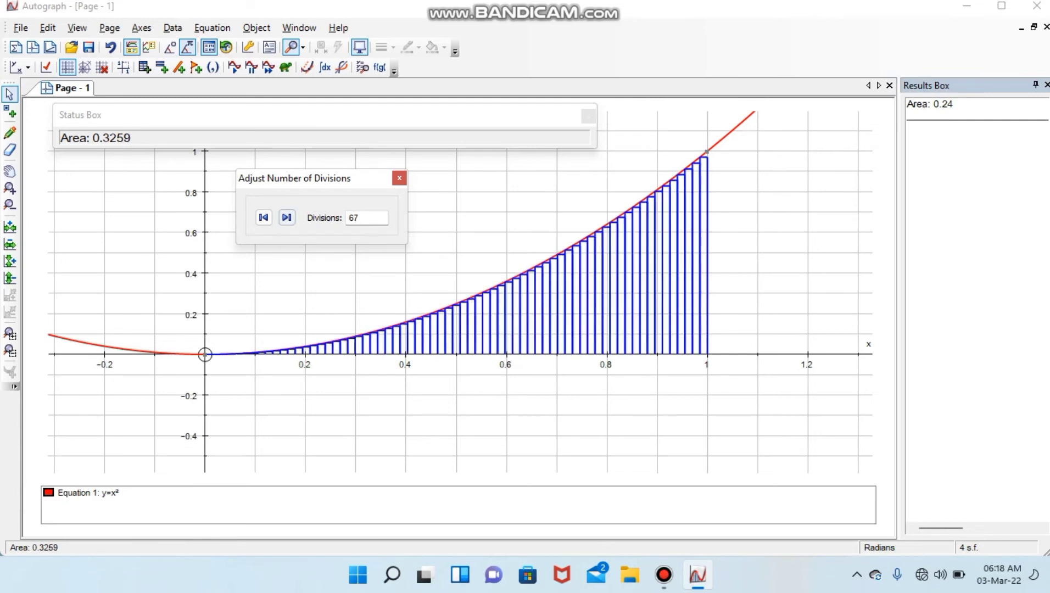
click(286, 217)
click(287, 217)
click(287, 217)
click(286, 217)
click(287, 217)
click(287, 217)
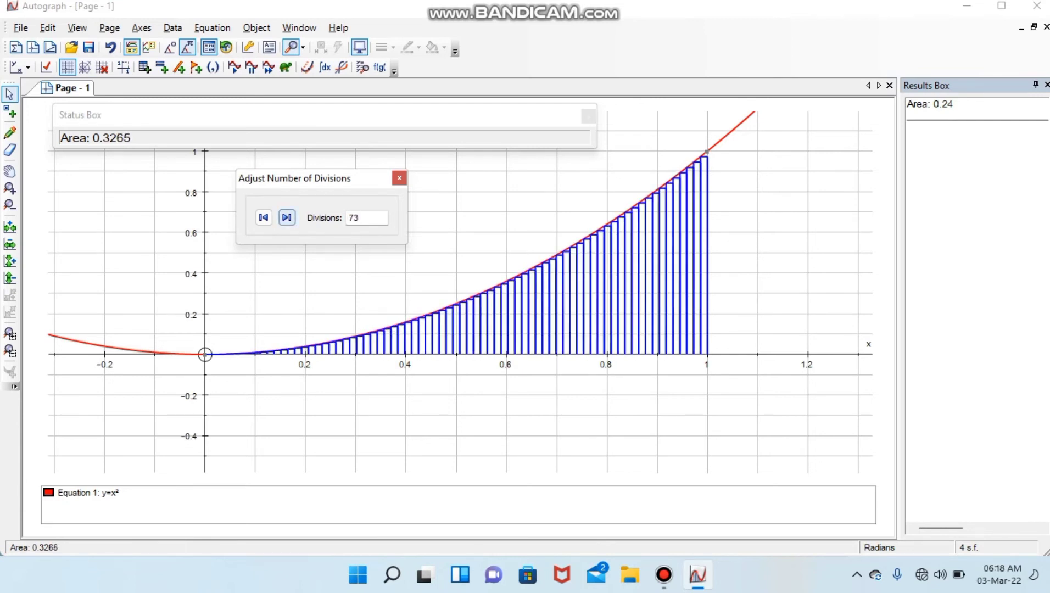
click(287, 218)
click(287, 217)
click(287, 218)
click(286, 218)
click(286, 218)
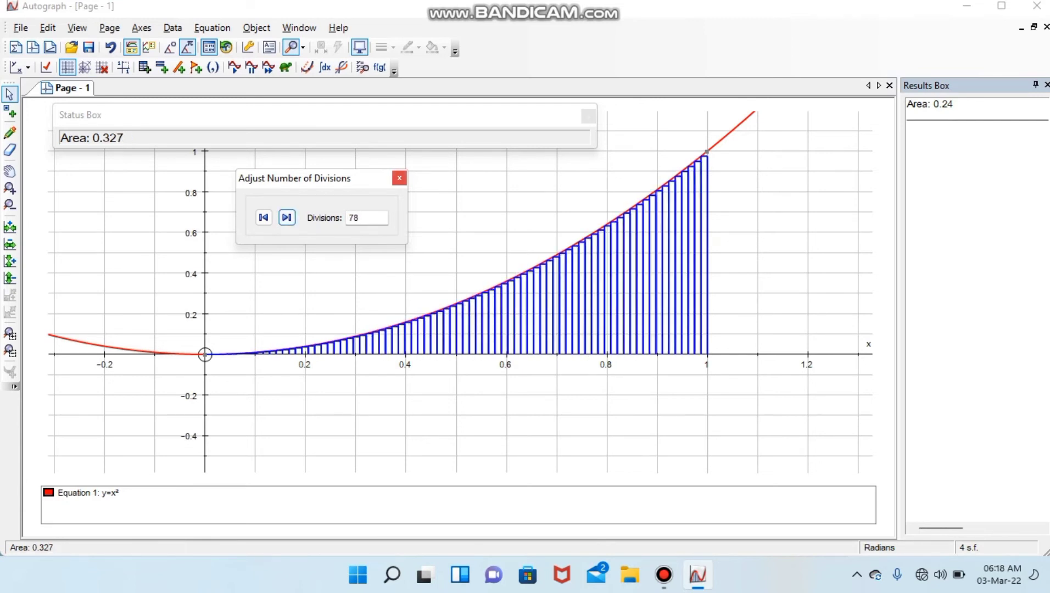
click(399, 178)
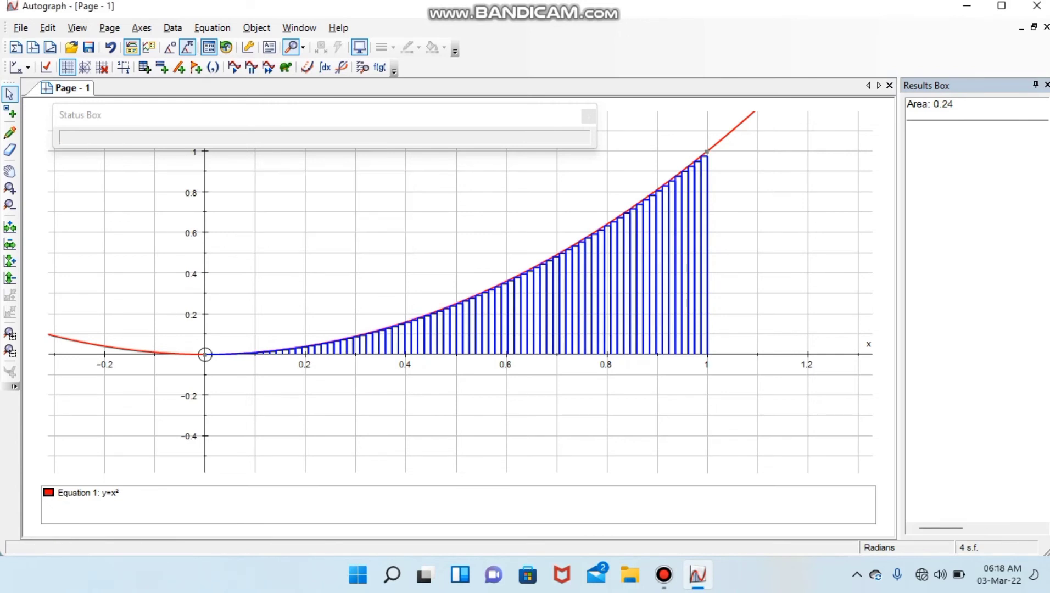
Close the Status Box and delete the rectangles from under the y=x² curve
click(588, 116)
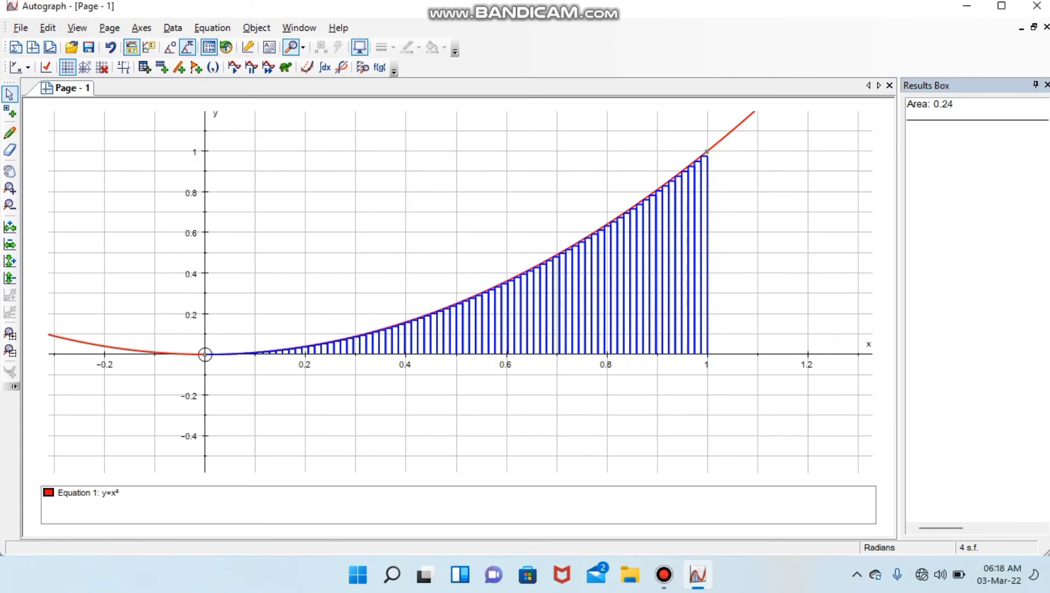
right_click(622, 273)
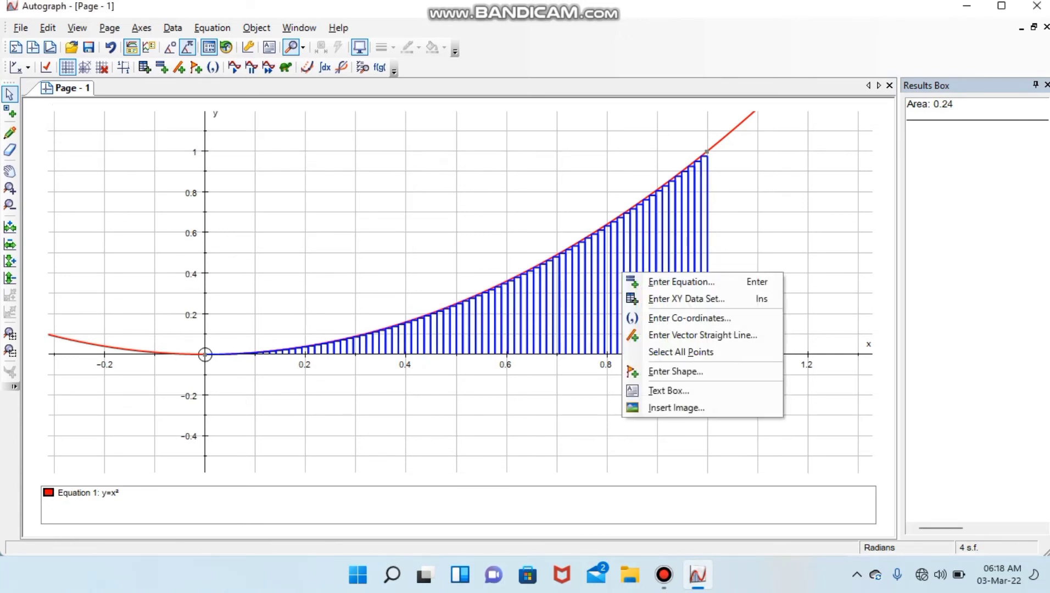
click(597, 300)
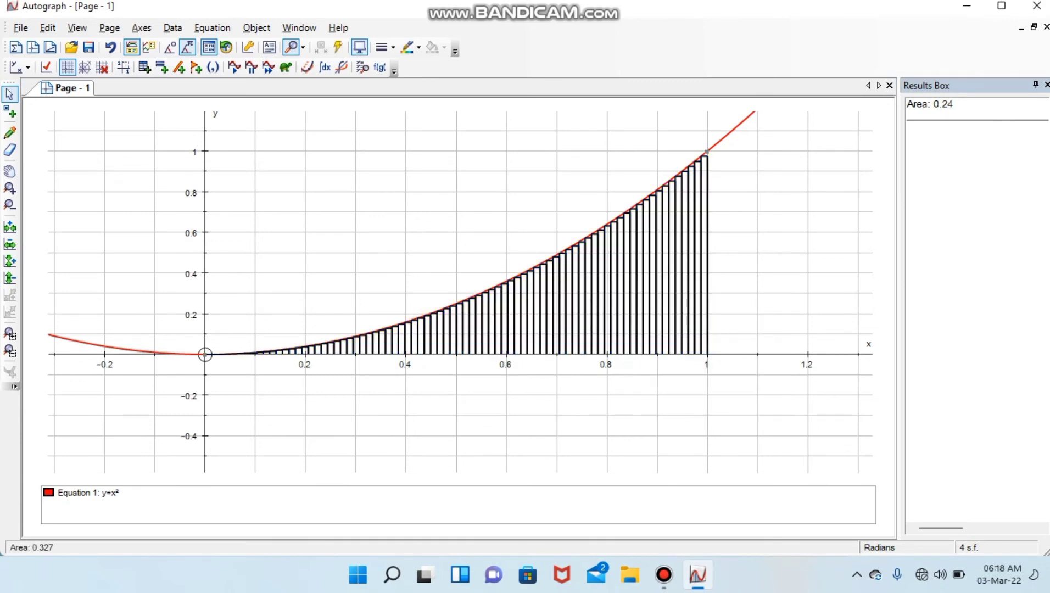
key(Delete)
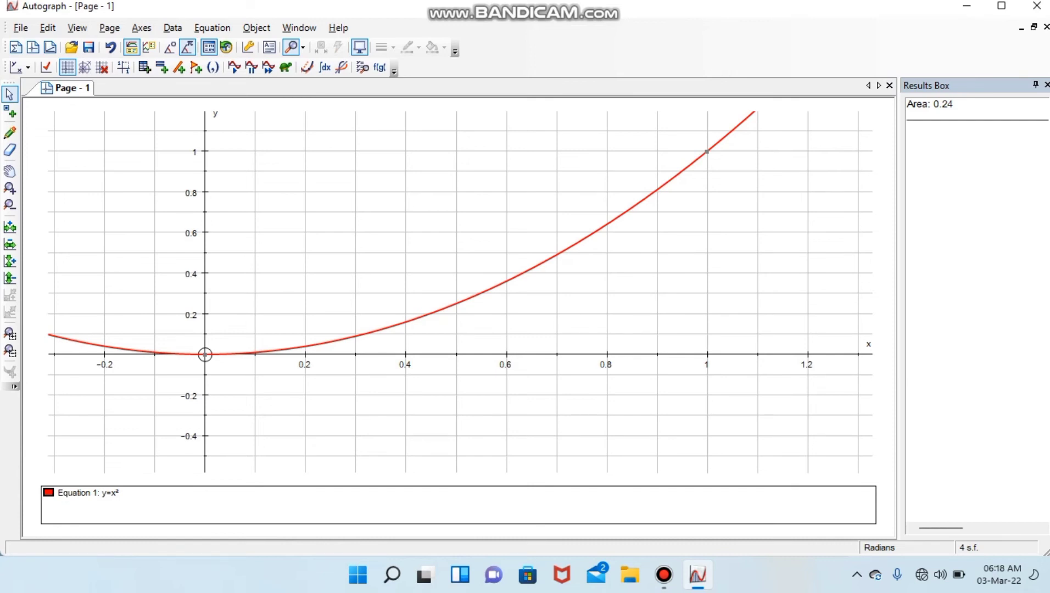
Find the area under the y=x² curve from 0 to 1 using the Trapezoid Rule with 5 divisions
click(205, 354)
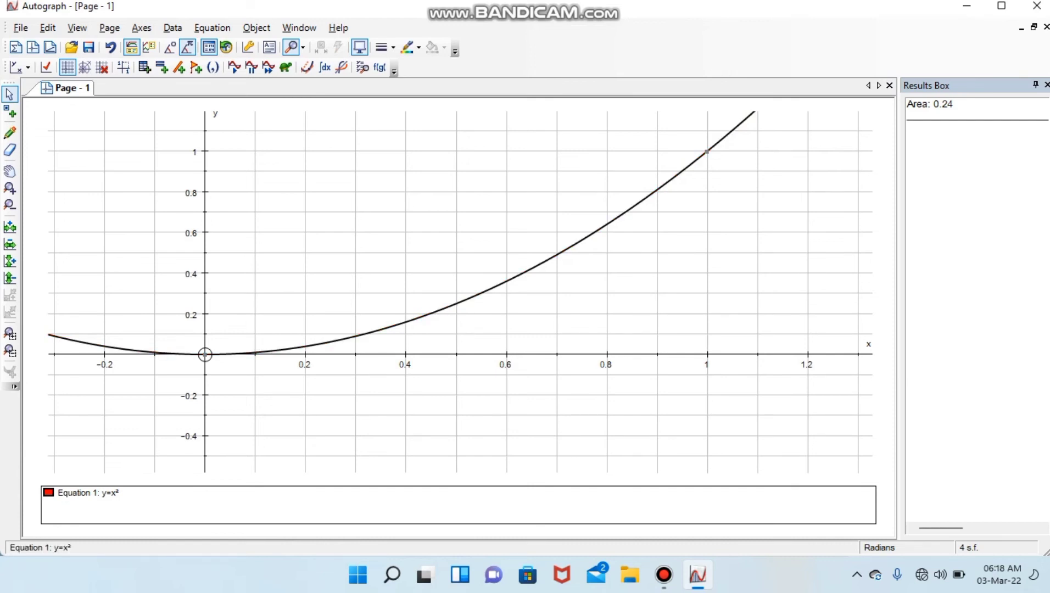
right_click(301, 346)
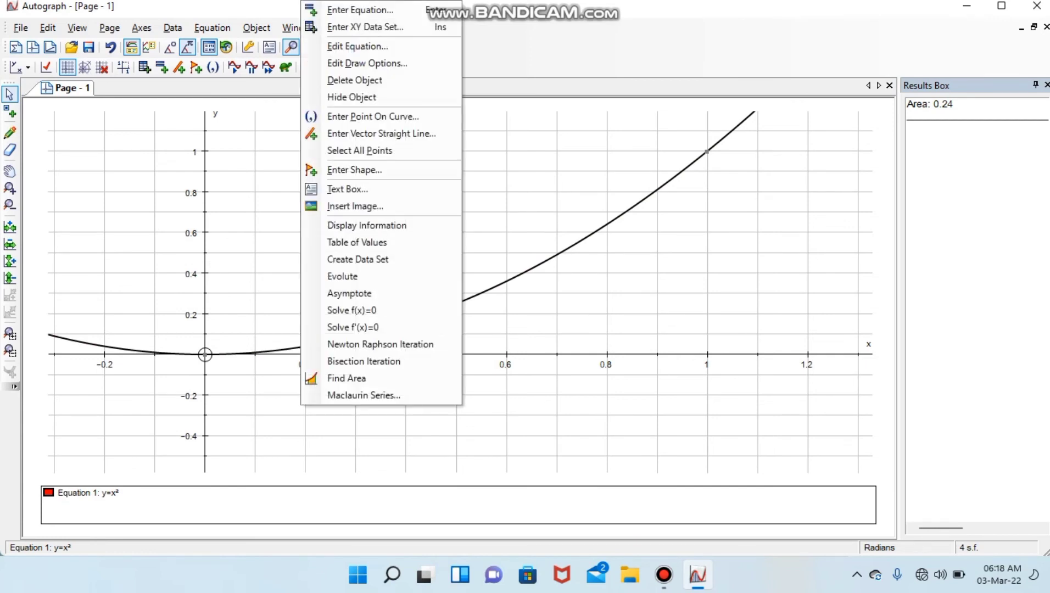
click(346, 378)
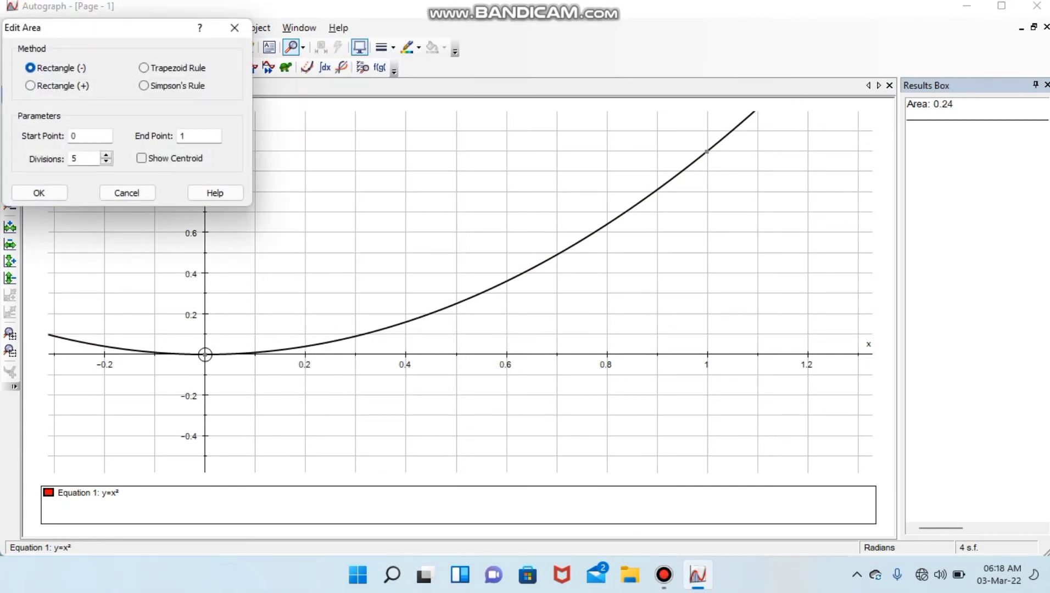
click(144, 68)
click(39, 193)
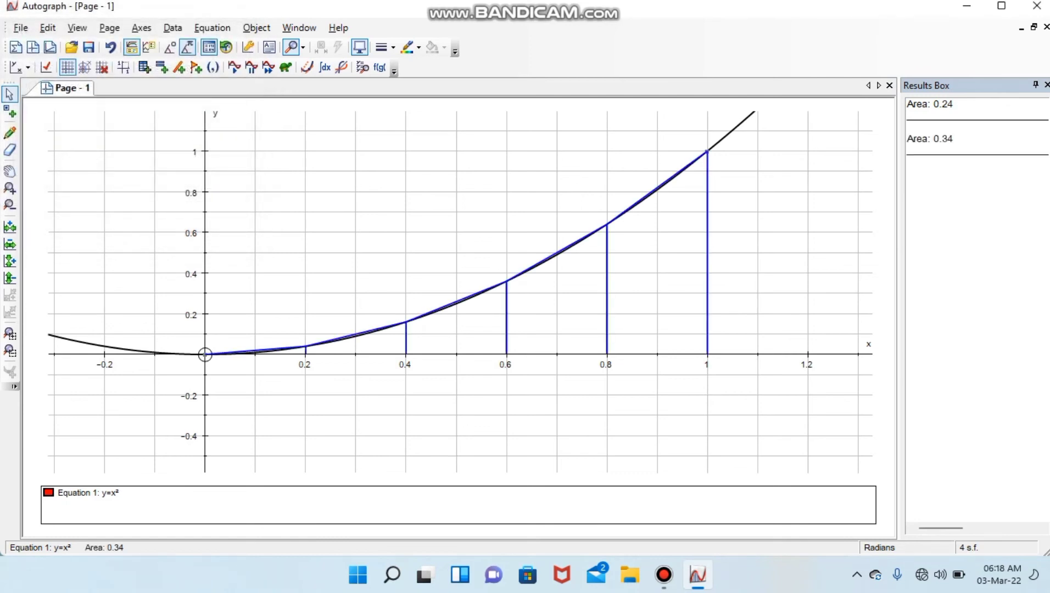
Examine the gap between the trapezoid tops and the curve close up, starting from the origin
click(9, 333)
drag(164, 320, 456, 415)
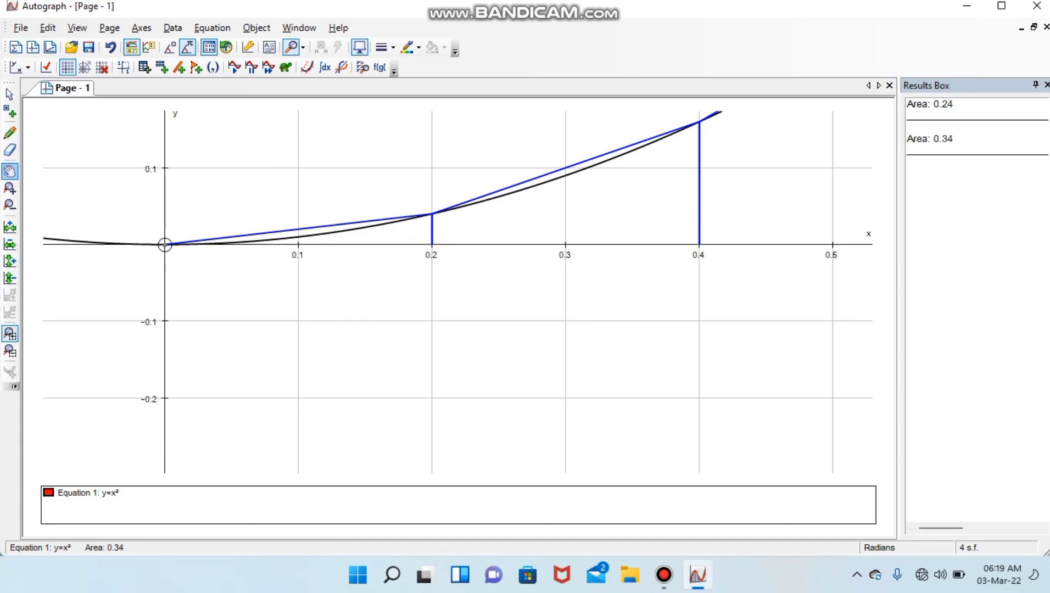
click(10, 171)
drag(467, 219, 399, 381)
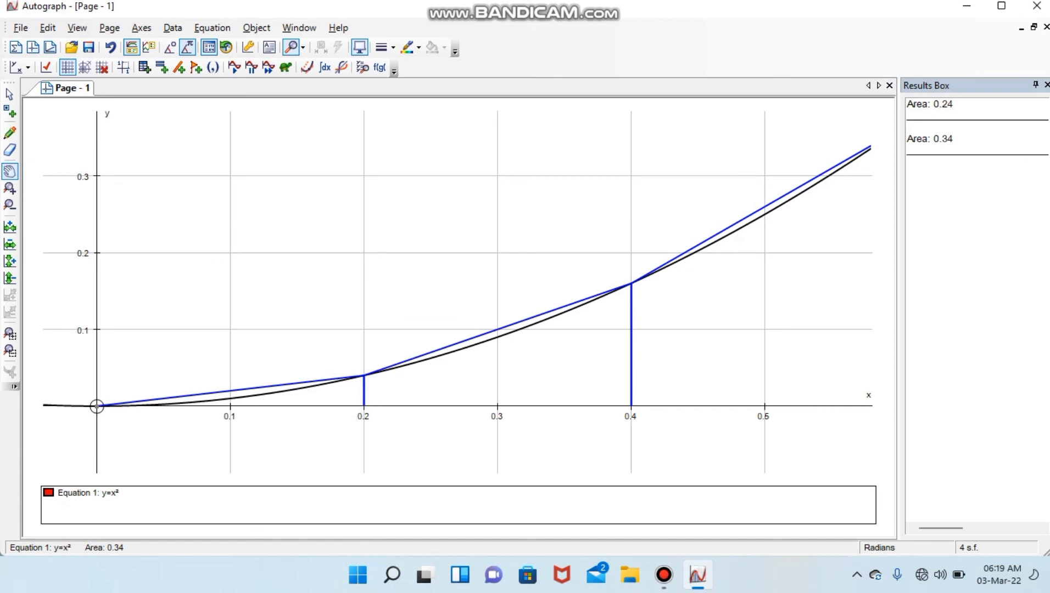
drag(497, 275, 387, 259)
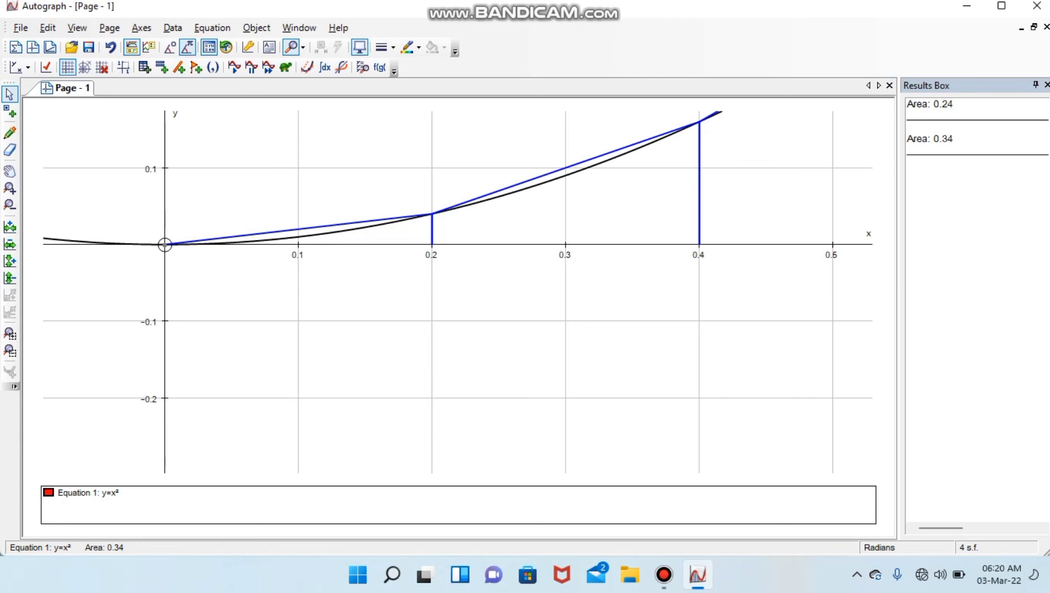
Undo the view changes and the trapezoid area under the curve
key(ctrl+z)
key(ctrl+z)
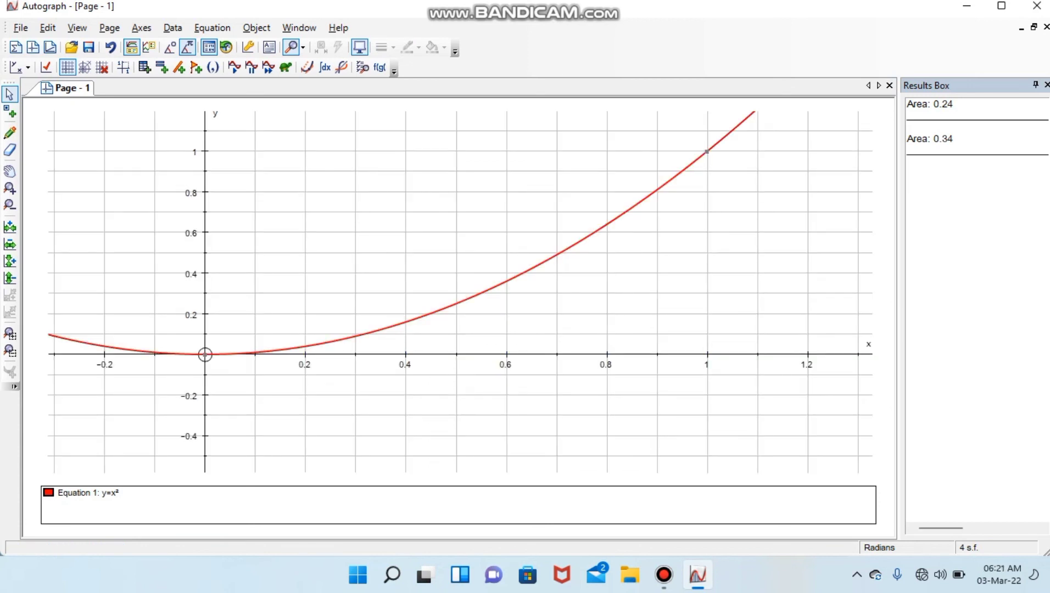